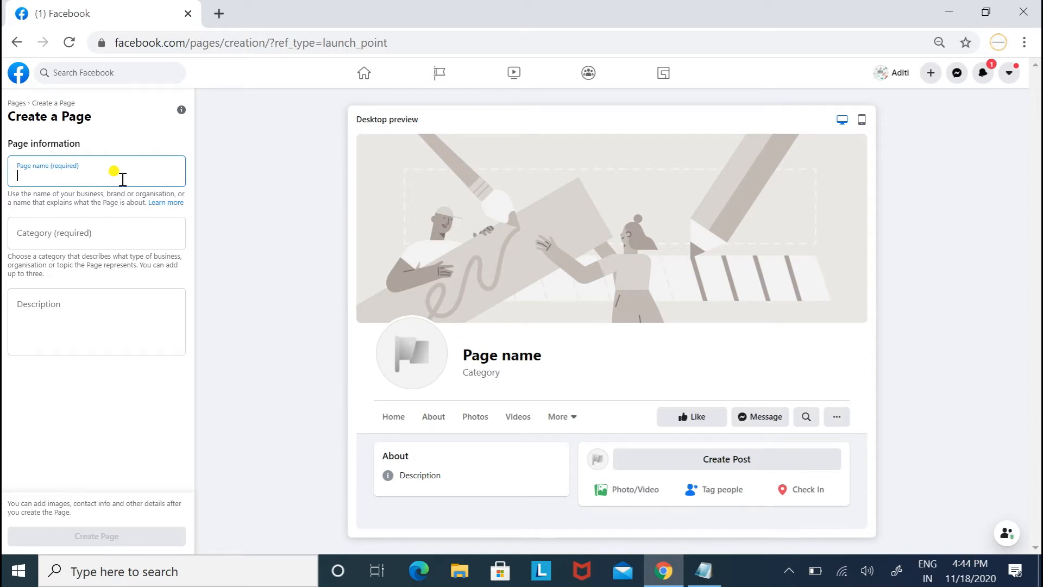
# Name the Page 'Digital Solution' and add Marketing agency as its first category.
pyautogui.write('Digital')
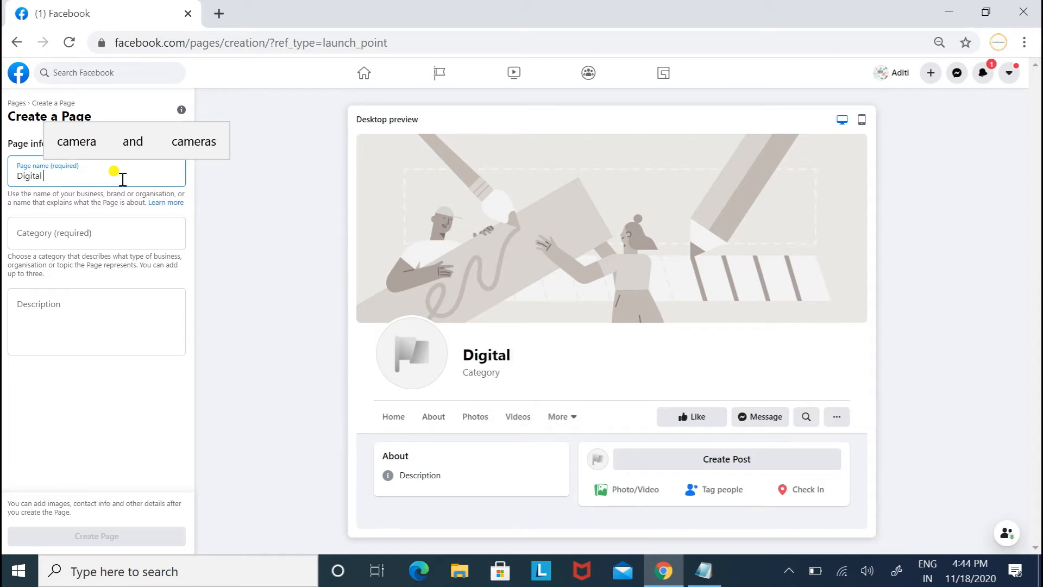
pyautogui.write(' Solution')
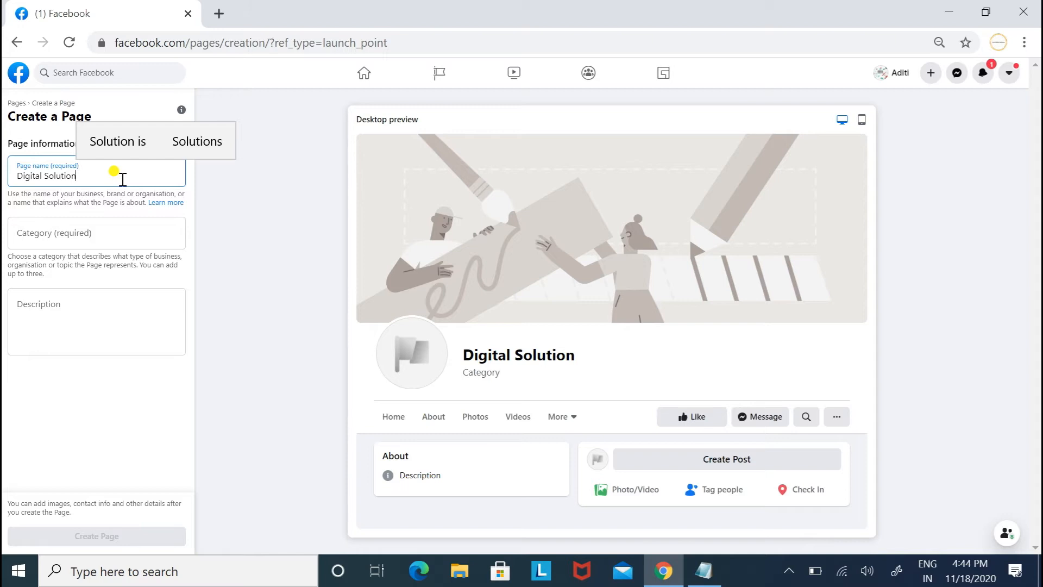
pyautogui.click(85, 228)
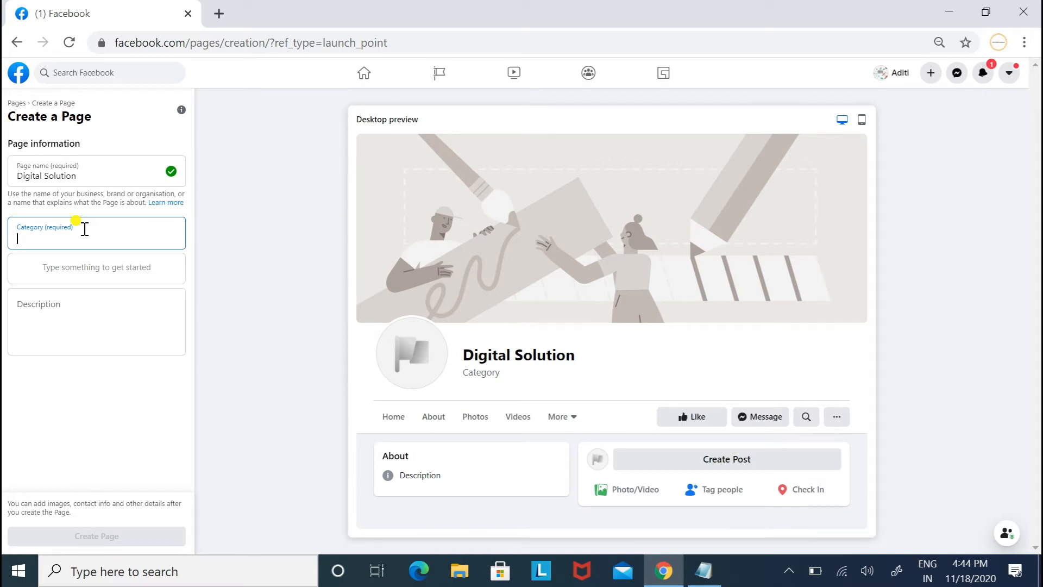
pyautogui.write('market')
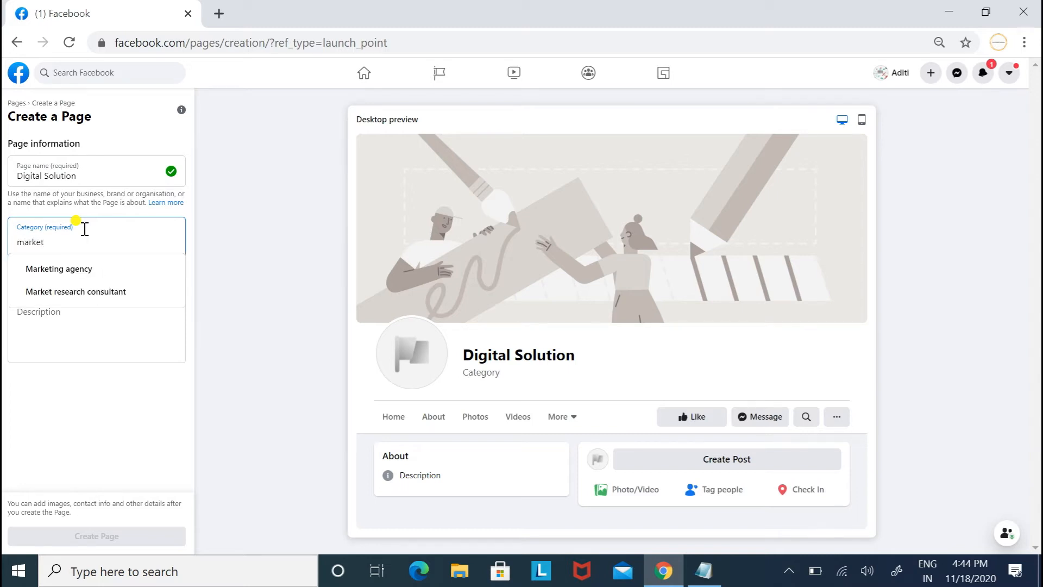
pyautogui.click(87, 268)
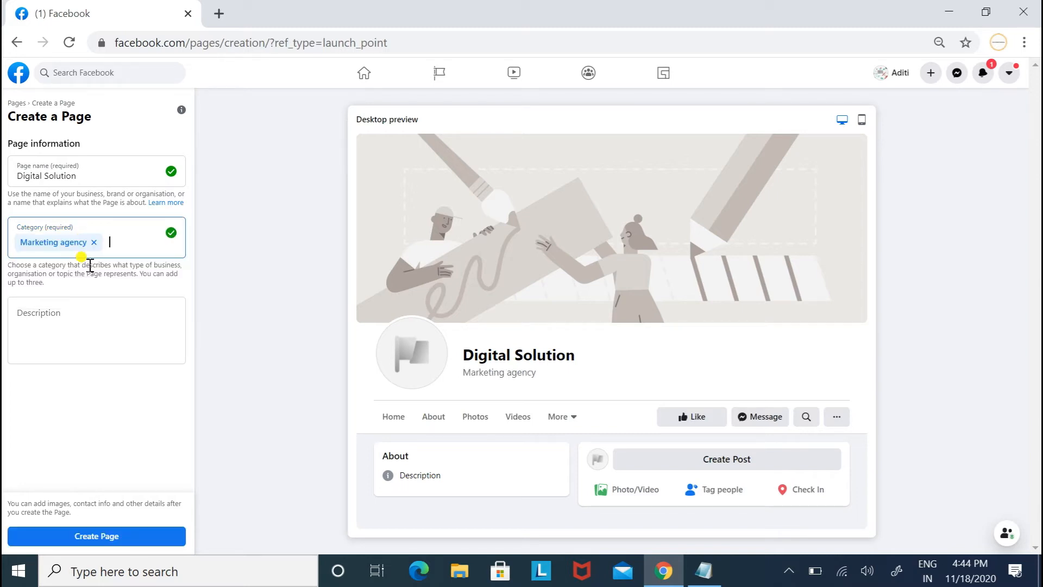
# Add Advertising/marketing and Social media agency as the second and third categories.
pyautogui.write('adv')
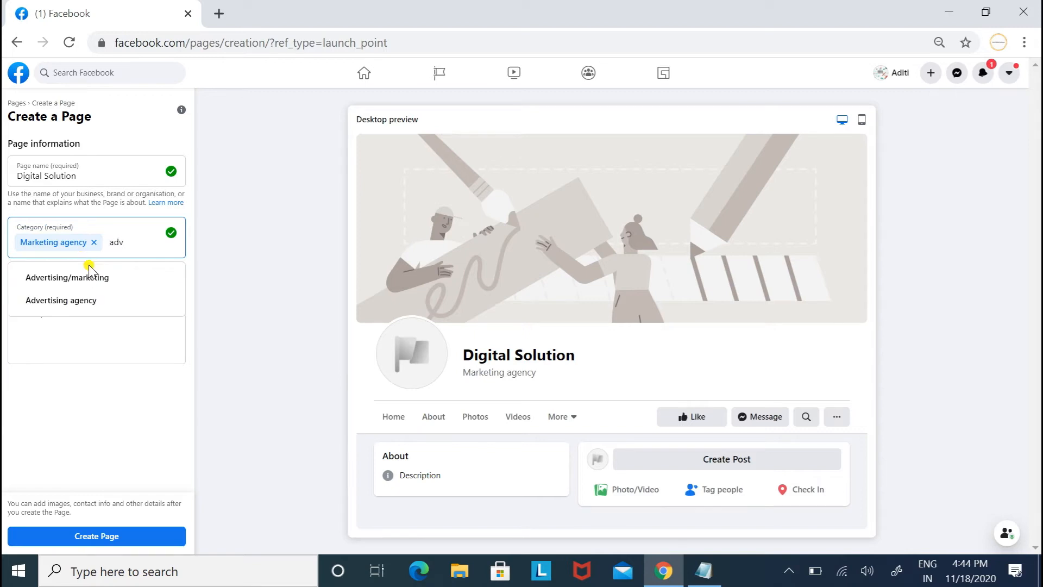
pyautogui.click(81, 287)
pyautogui.write('soci')
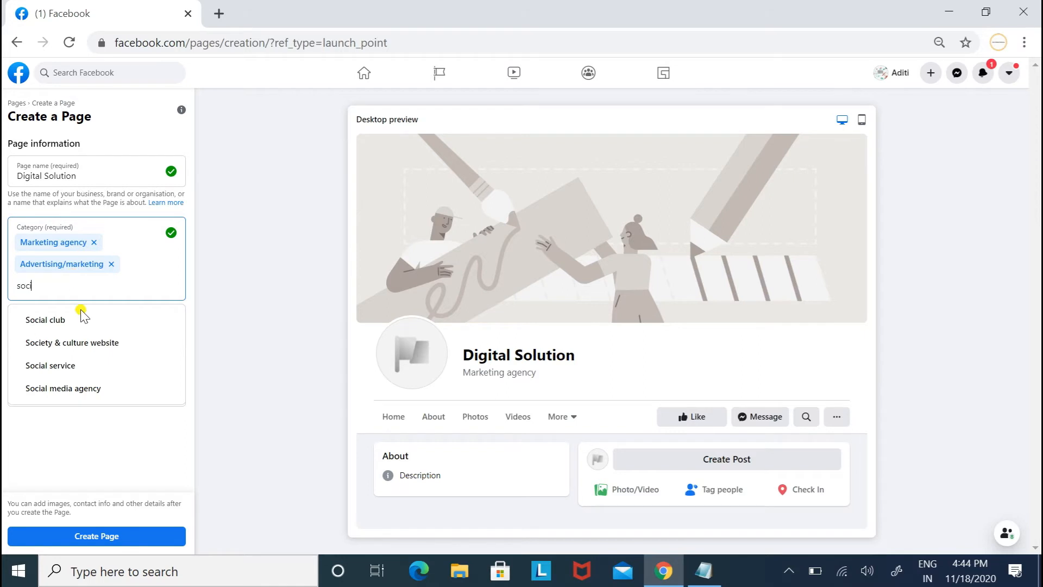
pyautogui.click(84, 388)
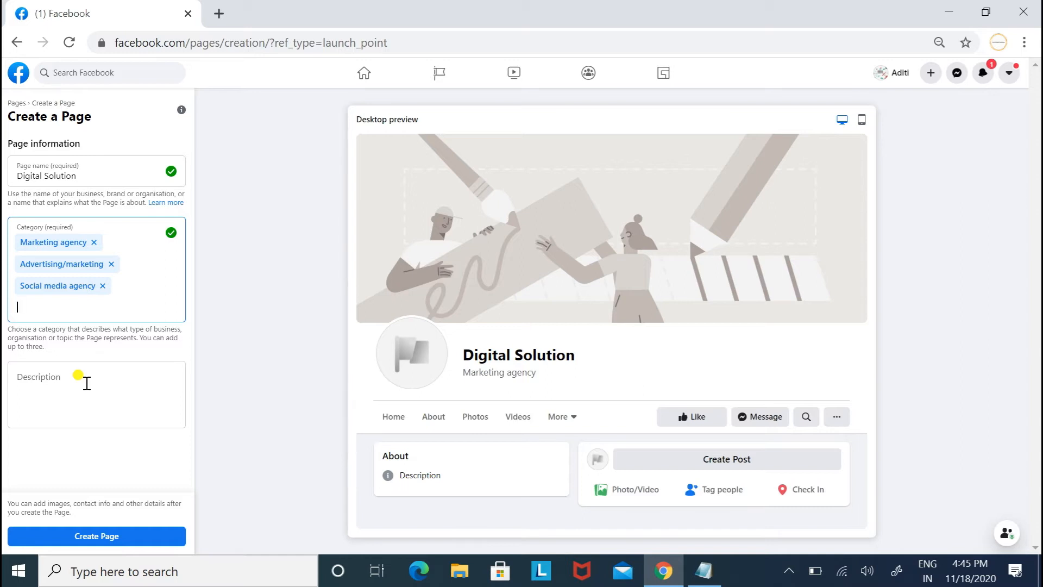
# Enter the description 'Digital Solution is Best Digital Marketing Agency' and create the Page.
pyautogui.click(87, 383)
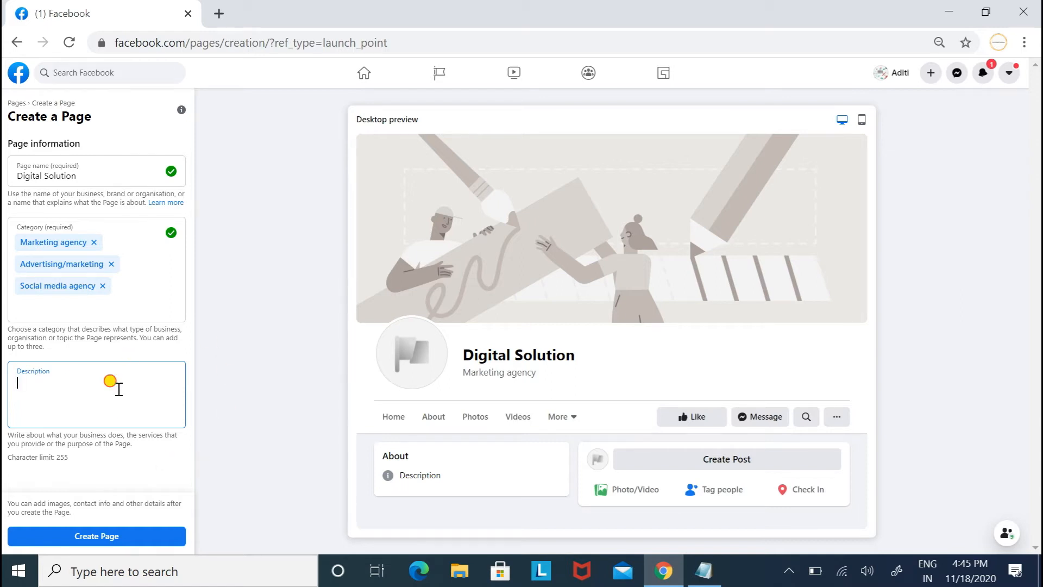
pyautogui.write('Digita')
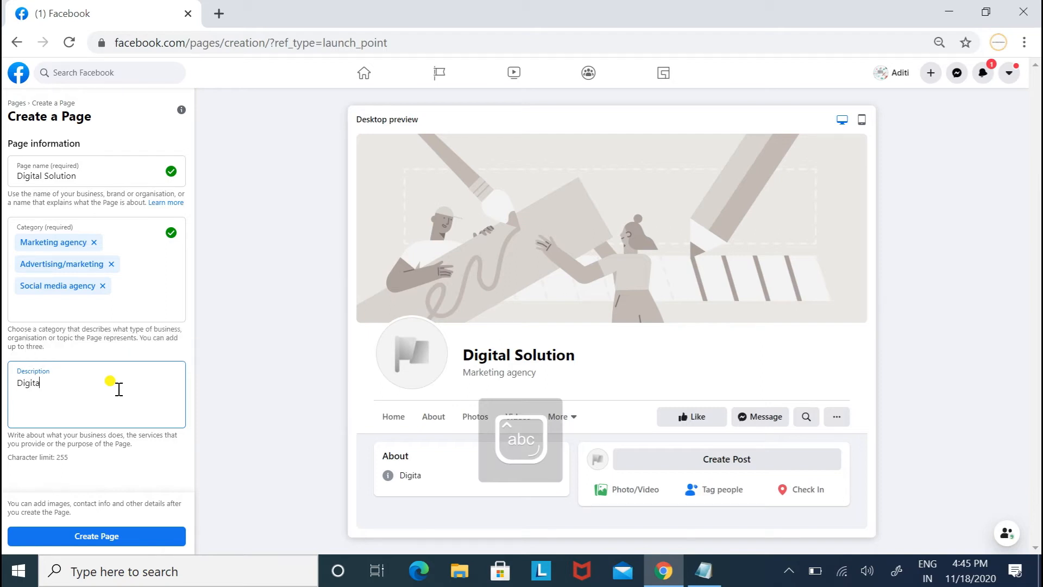
pyautogui.write('l Solution is Be')
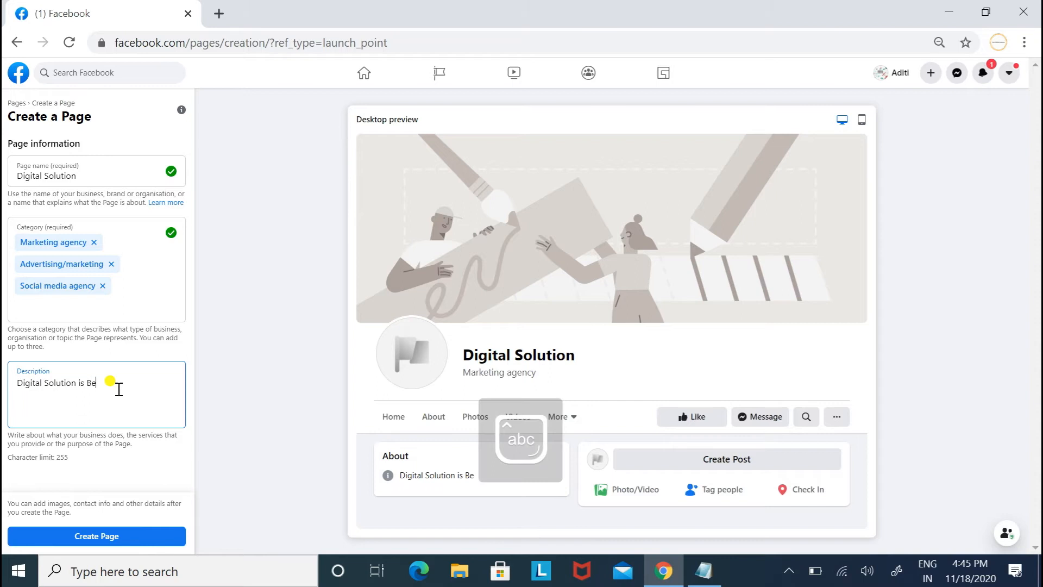
pyautogui.write('st Digital Marketin')
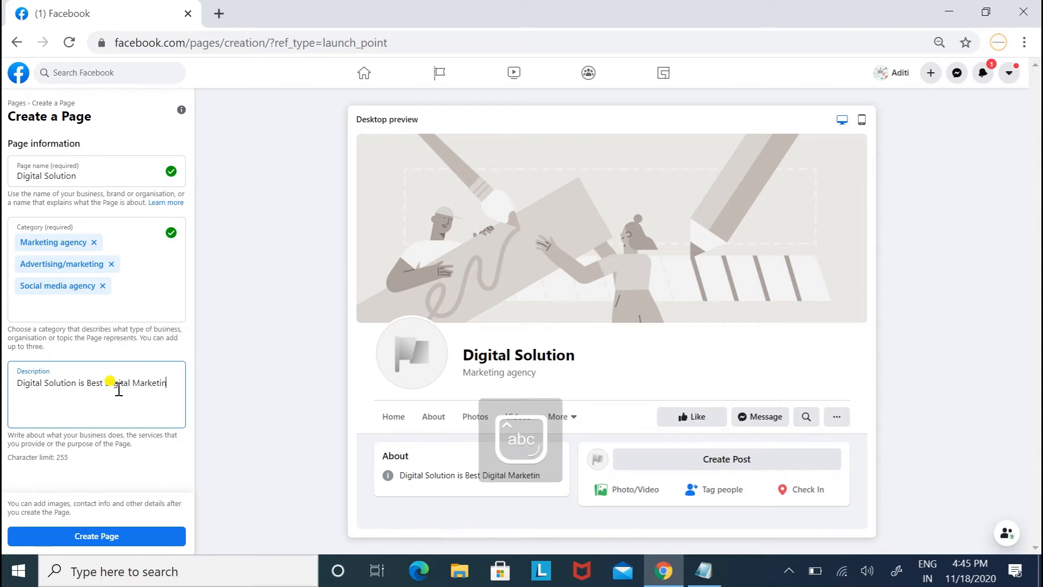
pyautogui.write('g Agency')
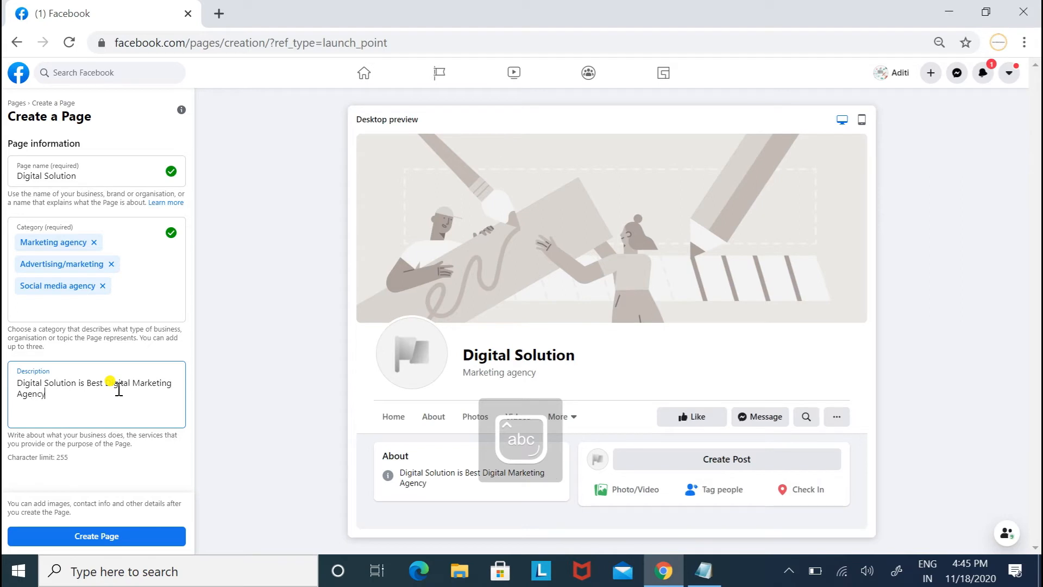
pyautogui.click(120, 535)
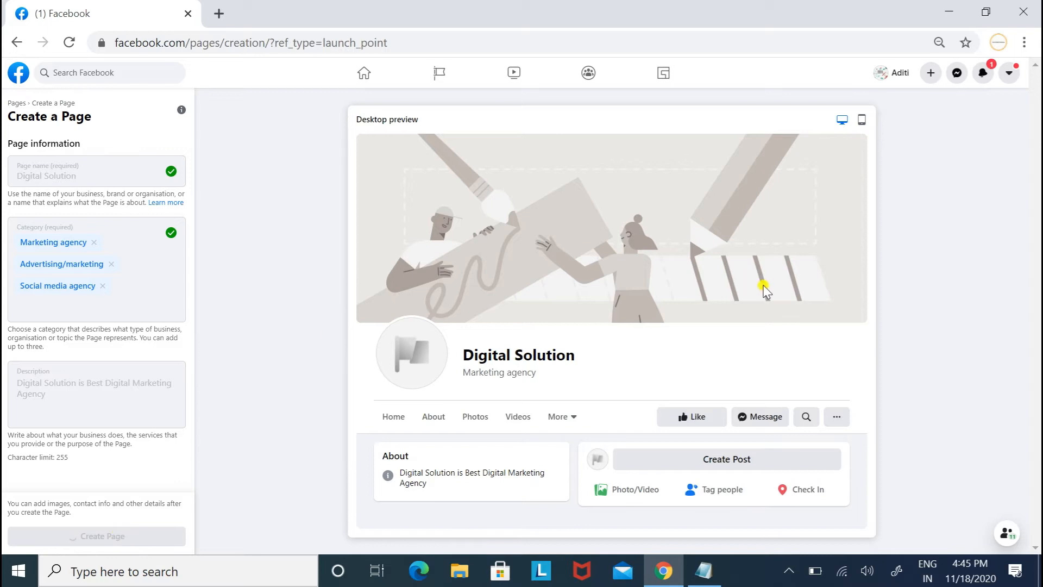
# Upload the 'How to Create FACEBOOK Business Page' image from Downloads as the profile picture.
pyautogui.moveTo(199, 294); pyautogui.dragTo(192, 273)
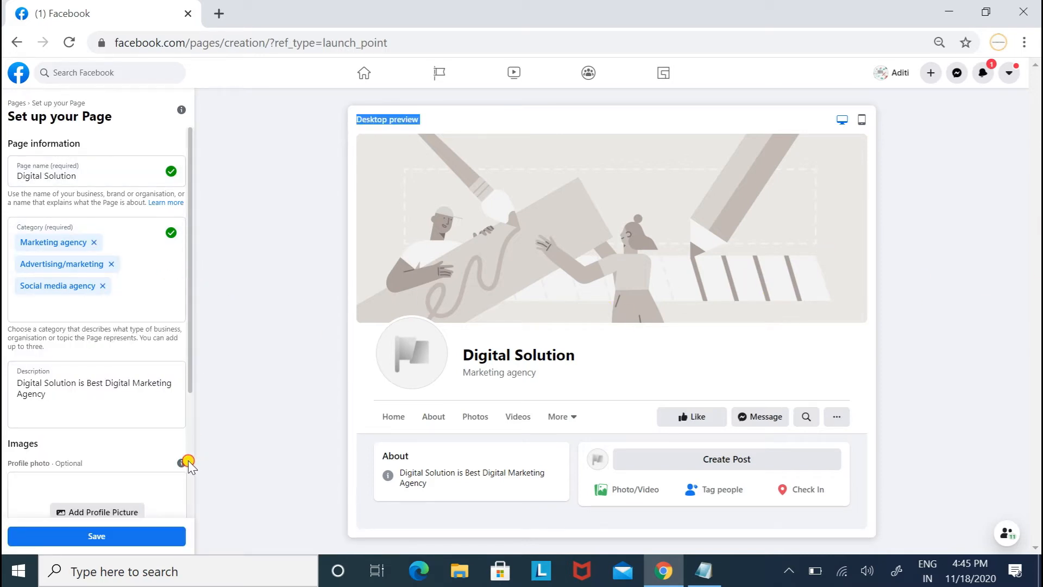
pyautogui.moveTo(190, 351); pyautogui.dragTo(191, 482)
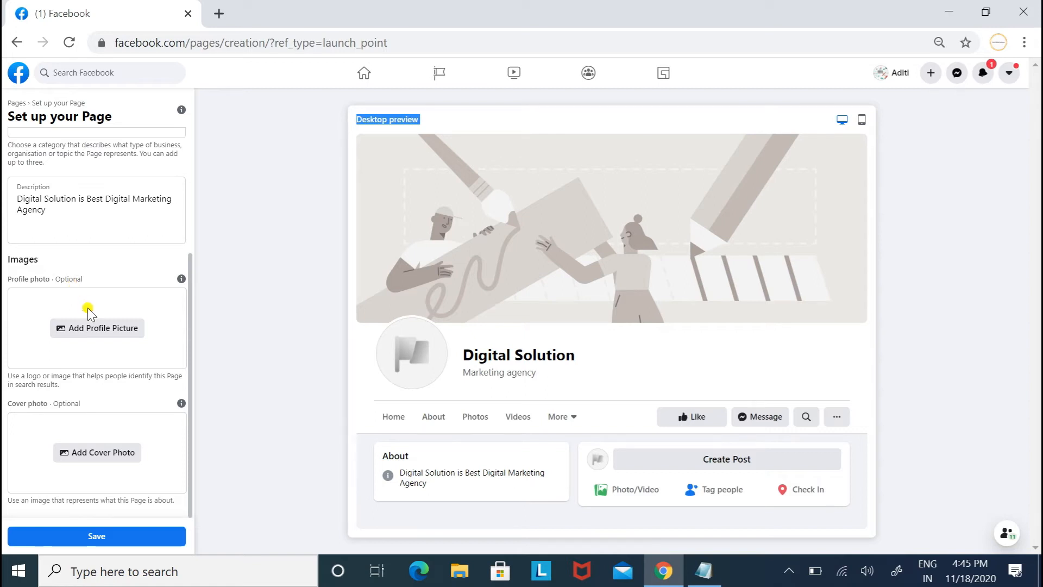
pyautogui.click(97, 331)
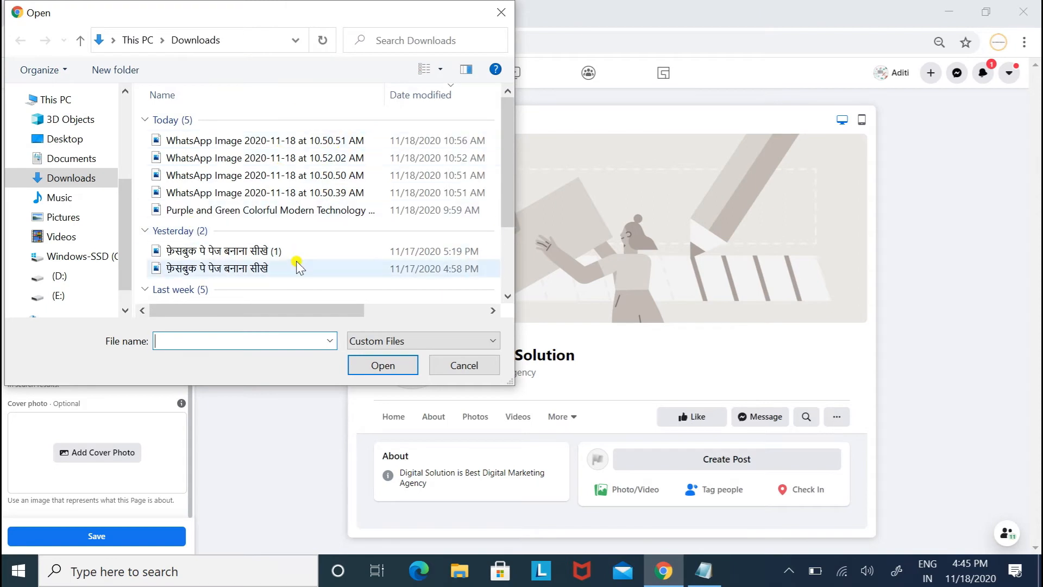
pyautogui.click(285, 276)
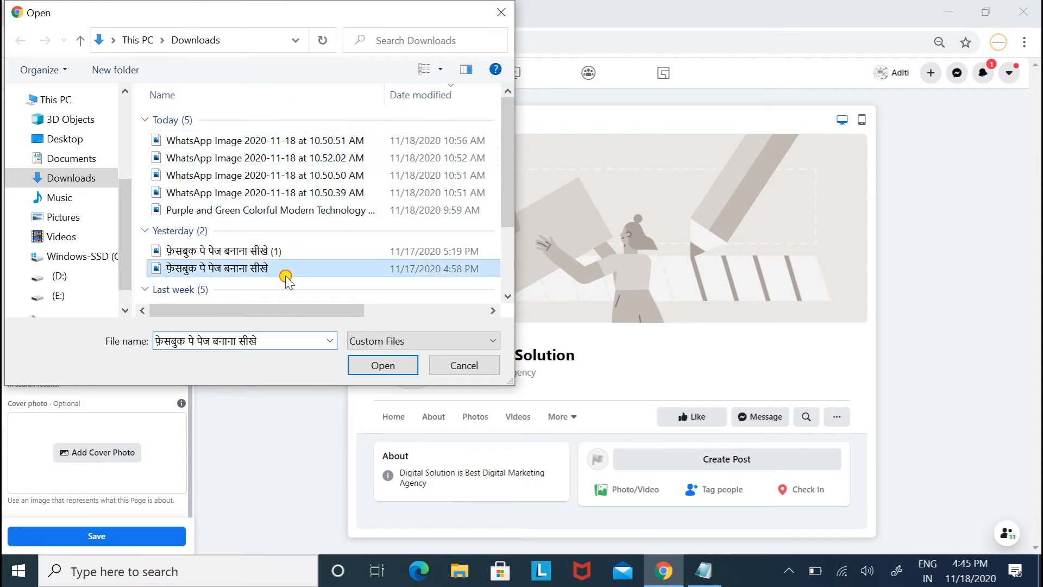
pyautogui.click(391, 372)
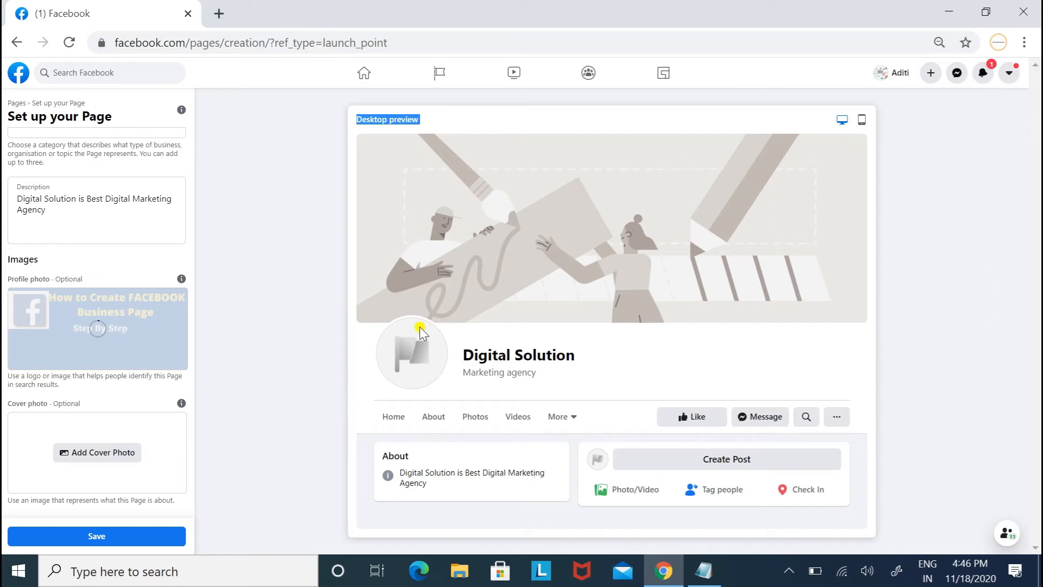
# Use the same image as the cover photo and save the Page.
pyautogui.click(102, 454)
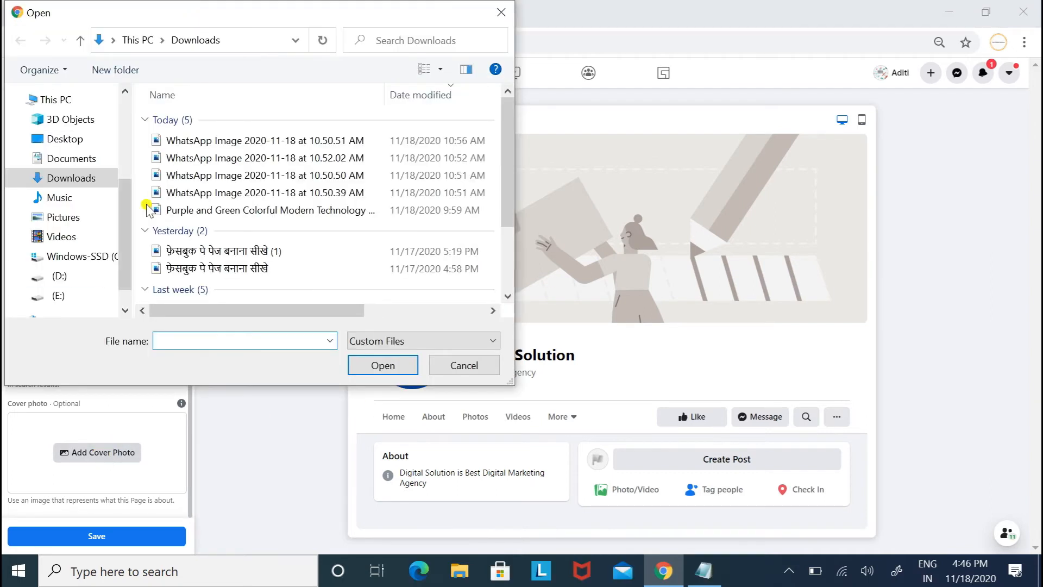
pyautogui.click(248, 267)
pyautogui.click(377, 364)
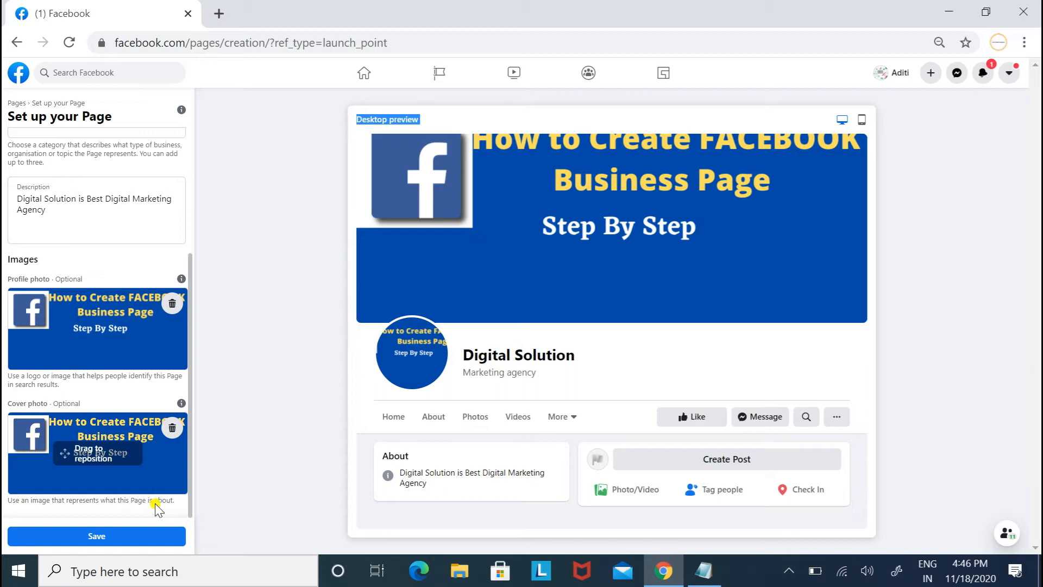
pyautogui.click(146, 531)
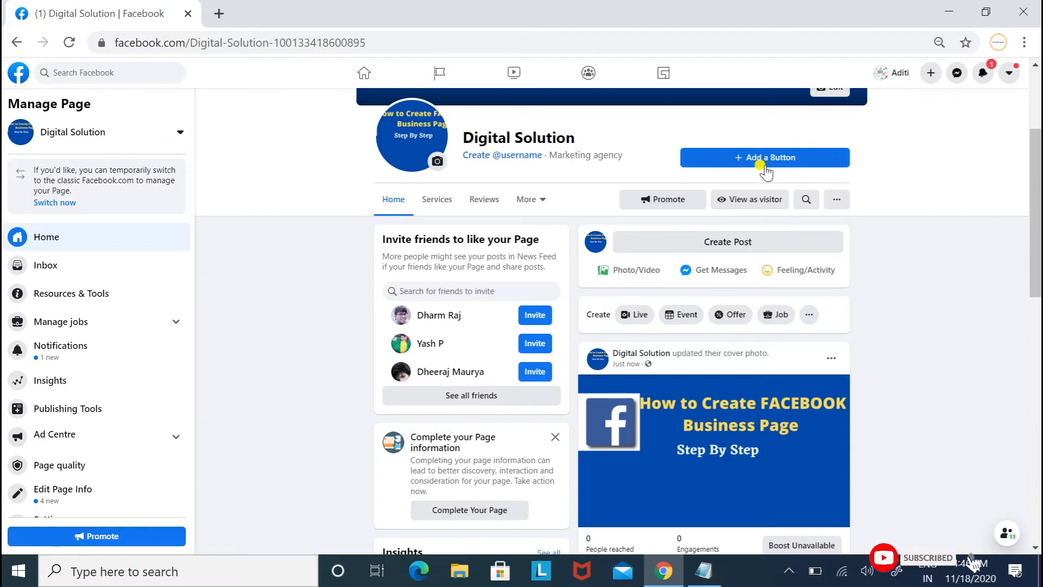
# Open the Page's Edit Page Info form and start on the Username field.
pyautogui.click(87, 493)
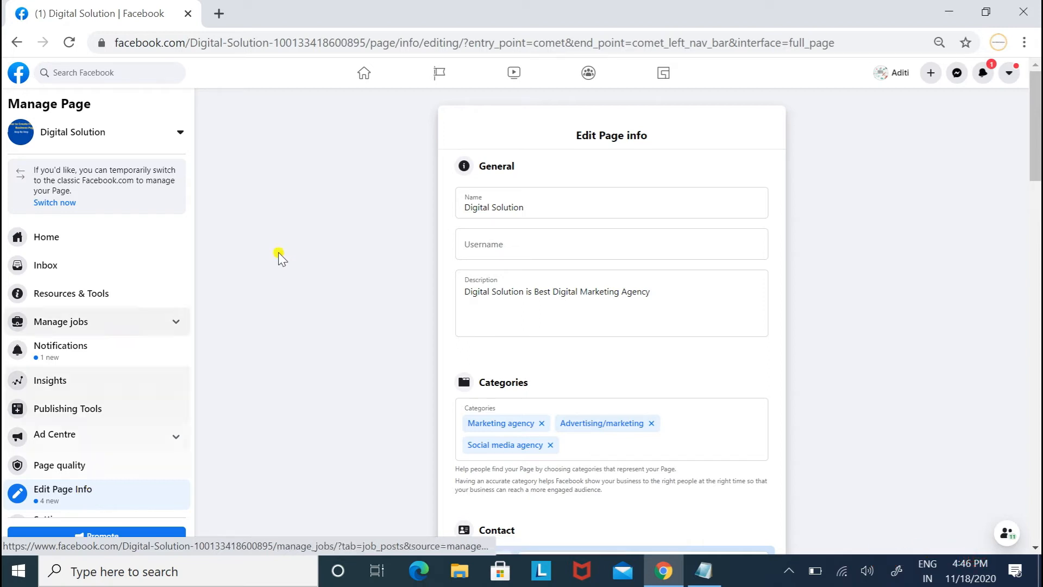
pyautogui.click(474, 242)
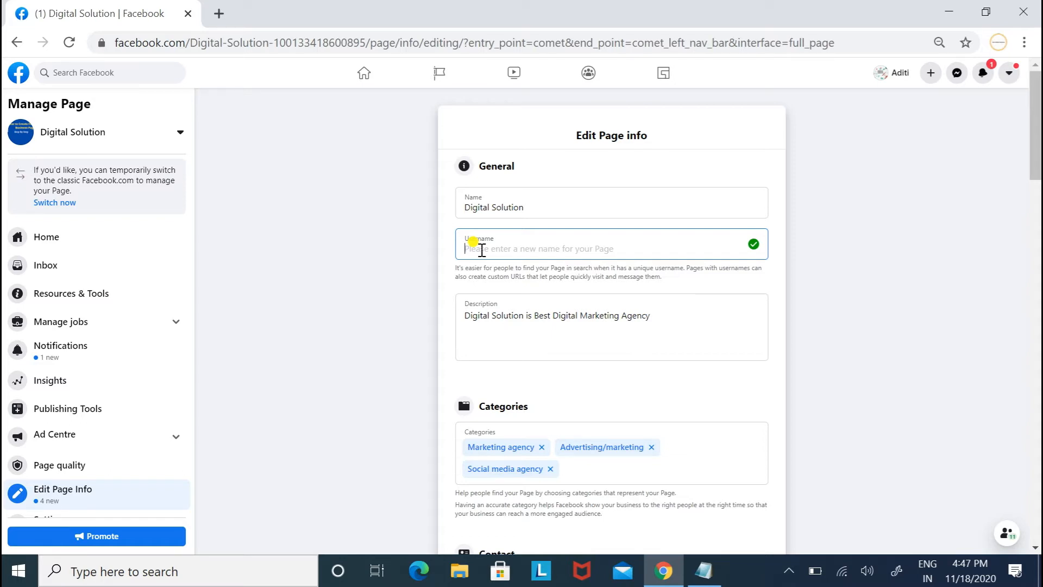
# Enter the Page's contact phone number with the India +91 country code.
pyautogui.moveTo(1037, 99); pyautogui.dragTo(1038, 186)
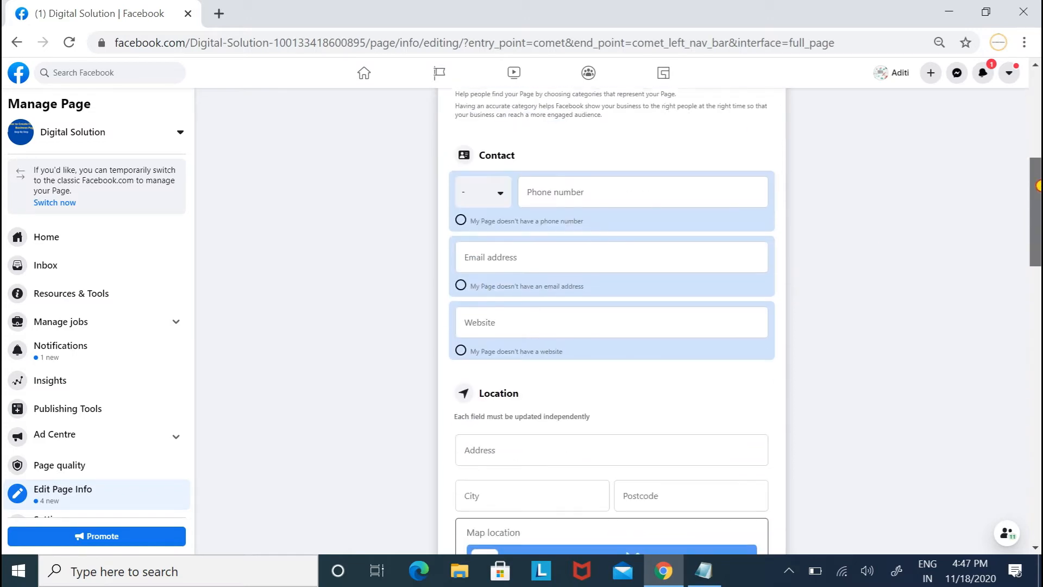
pyautogui.click(489, 188)
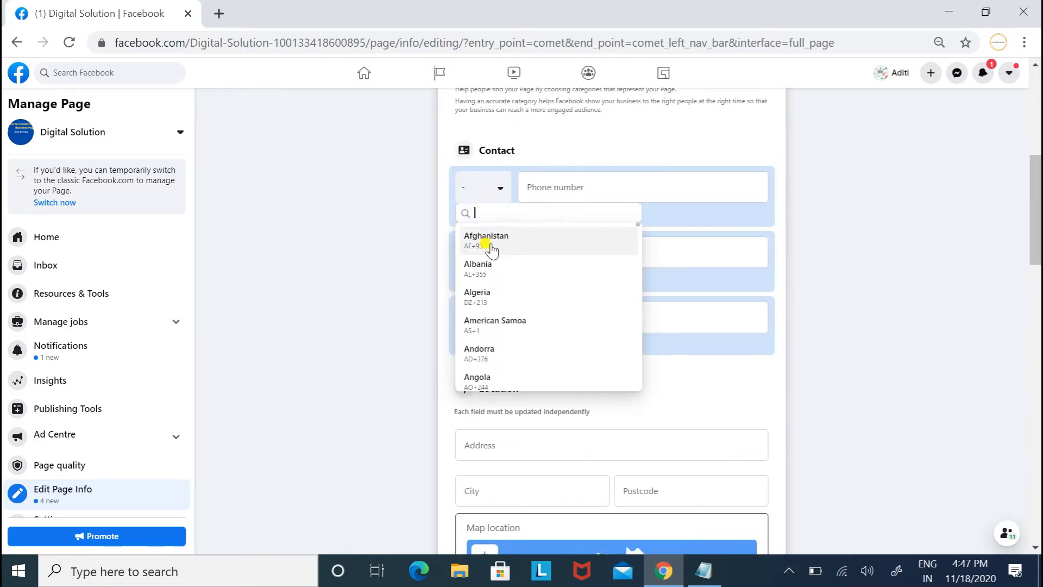
pyautogui.write('india')
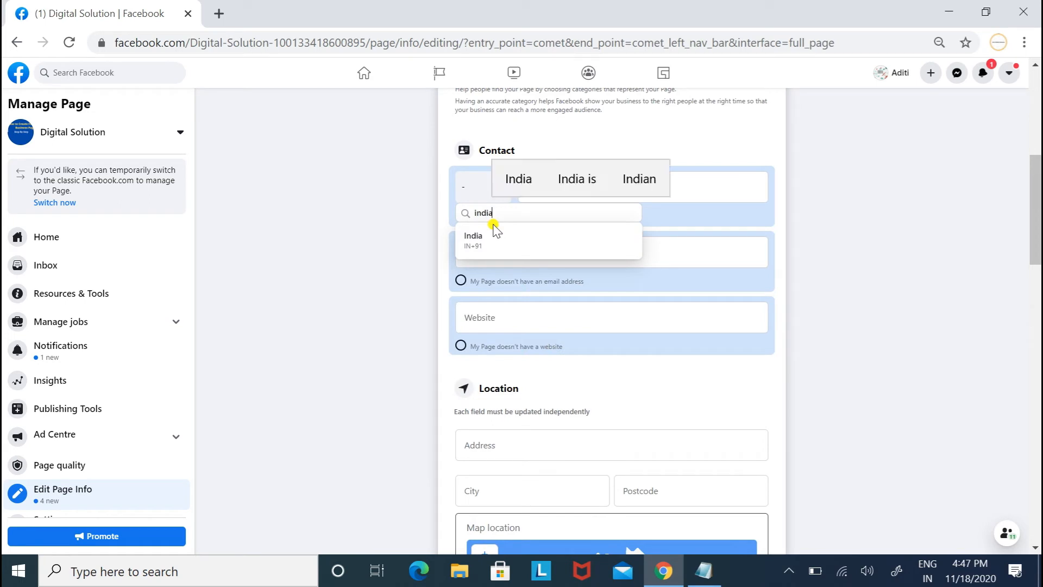
pyautogui.click(488, 239)
pyautogui.click(577, 188)
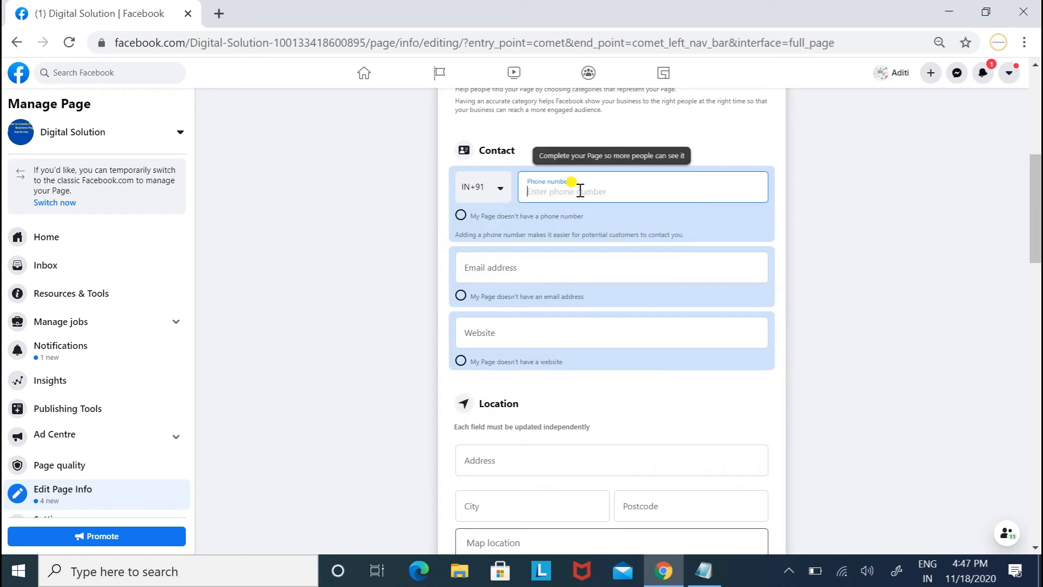
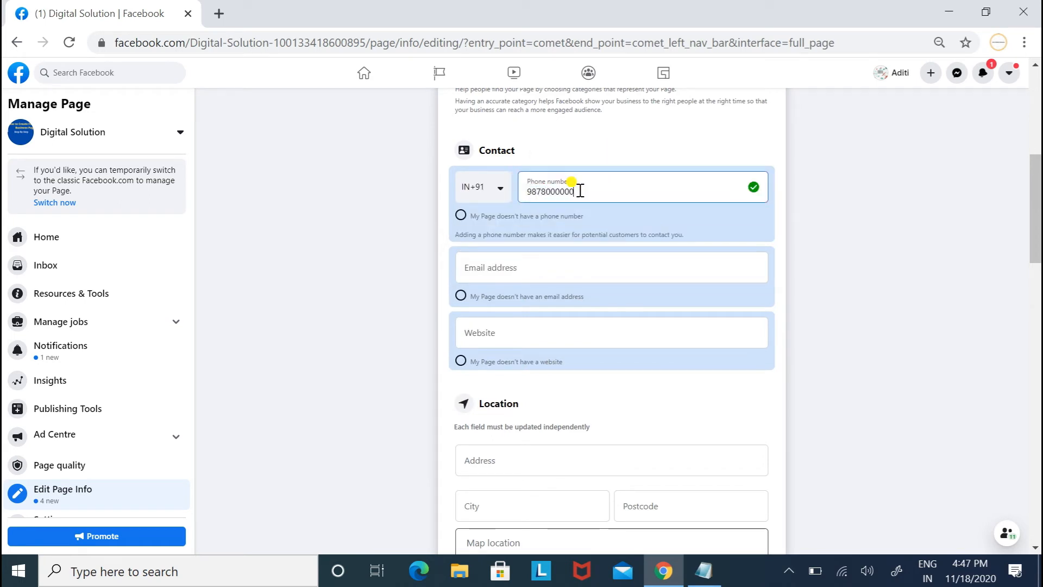
pyautogui.click(533, 279)
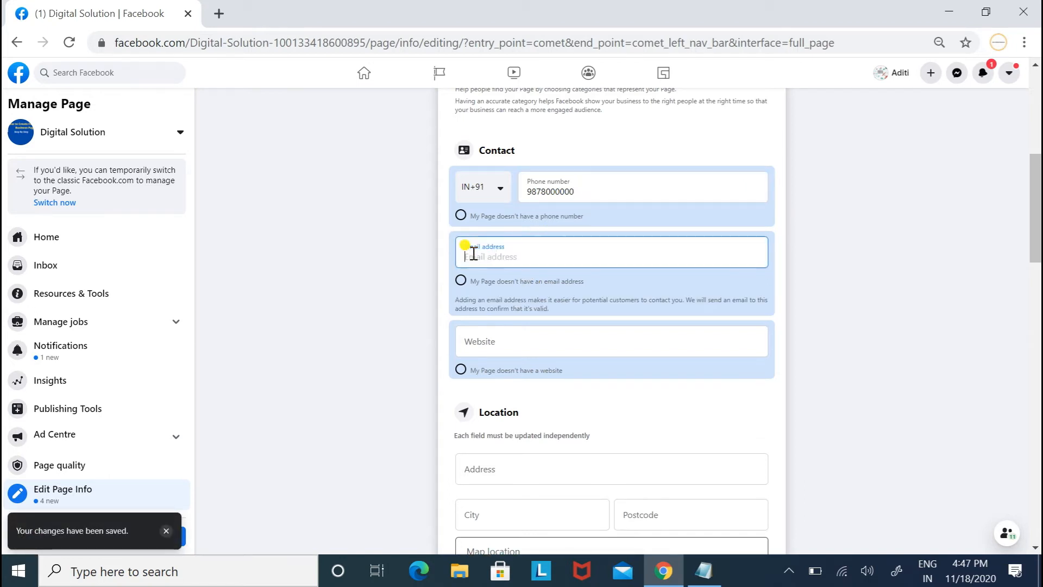
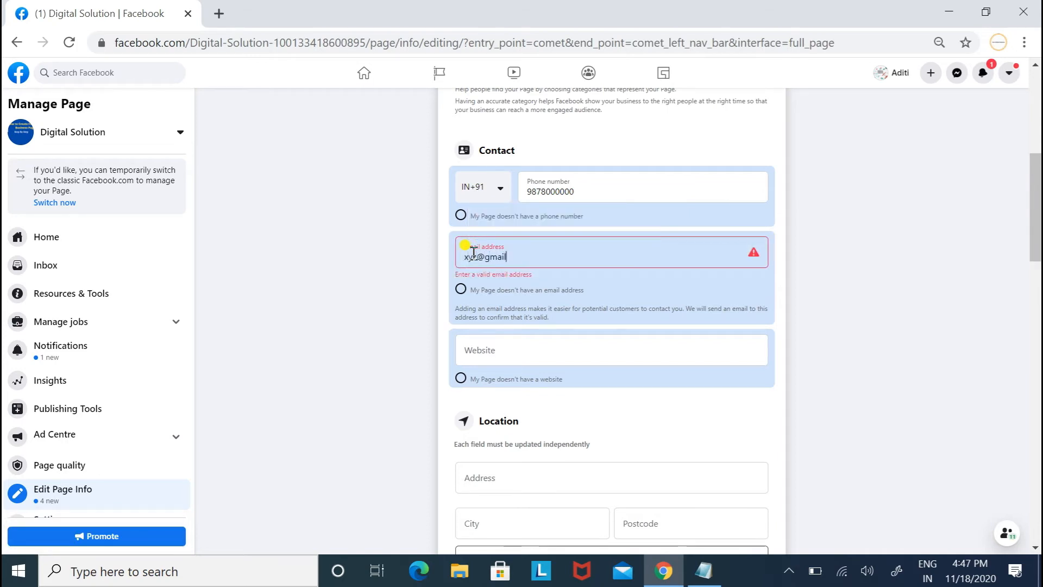
pyautogui.click(492, 350)
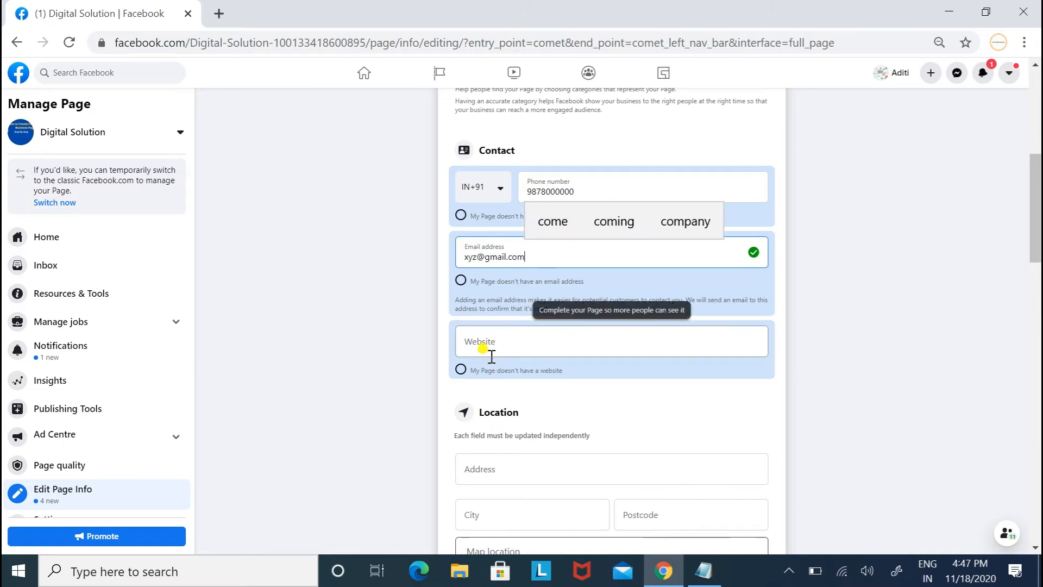
pyautogui.write('htt')
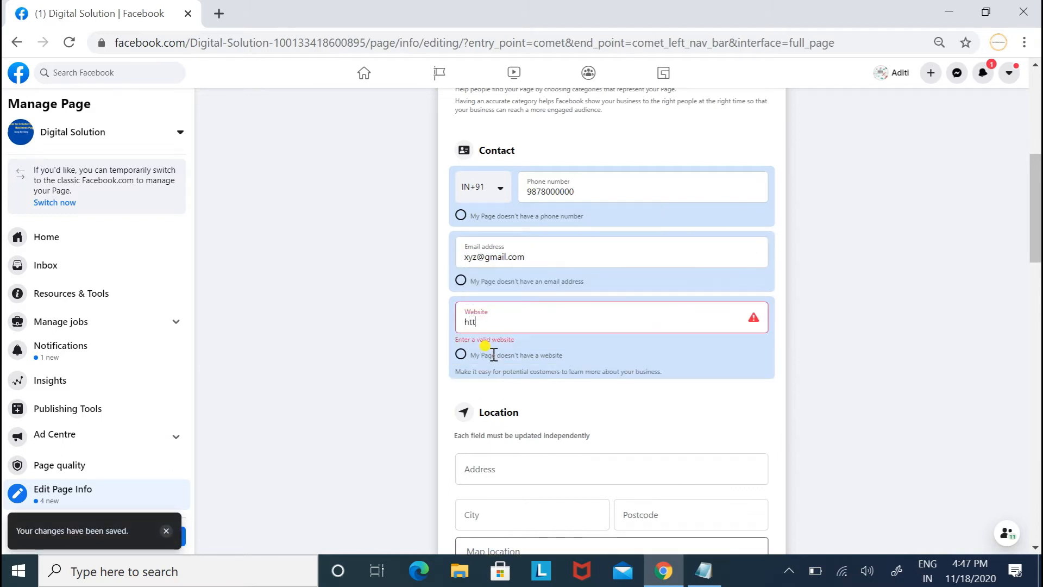
pyautogui.write('ps://xyz.com')
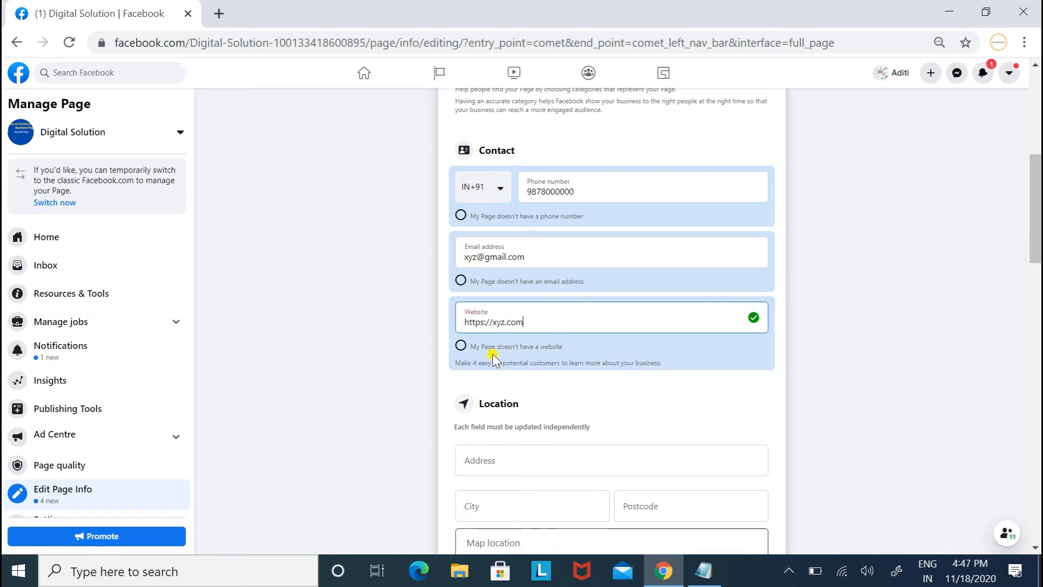
pyautogui.moveTo(1038, 233); pyautogui.dragTo(1038, 294)
pyautogui.click(602, 199)
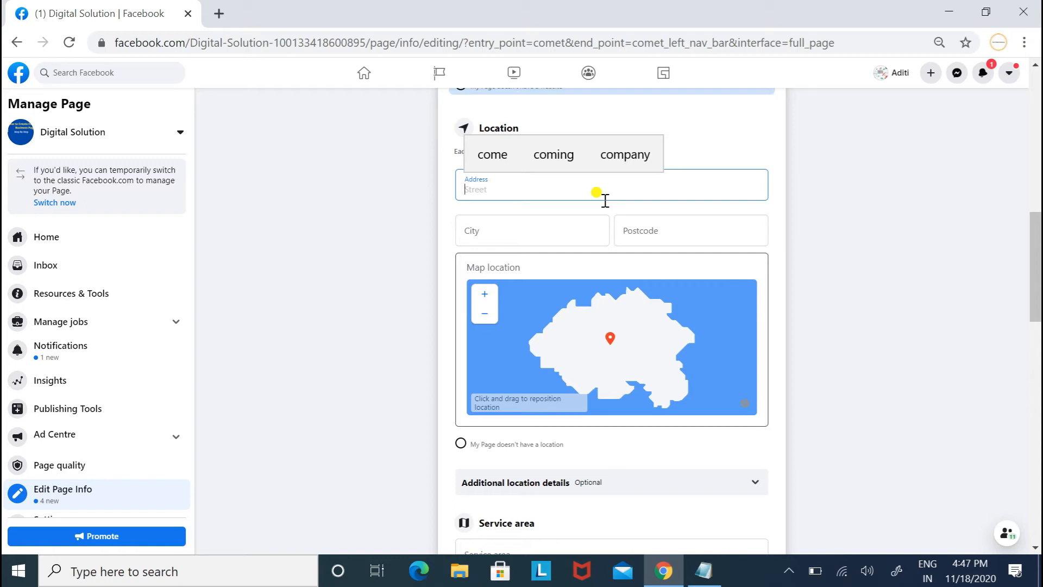
# Add Noida, Uttar Pradesh, India; Delhi; and Uttar Pradesh as service areas.
pyautogui.moveTo(1037, 270); pyautogui.dragTo(1038, 345)
pyautogui.click(621, 232)
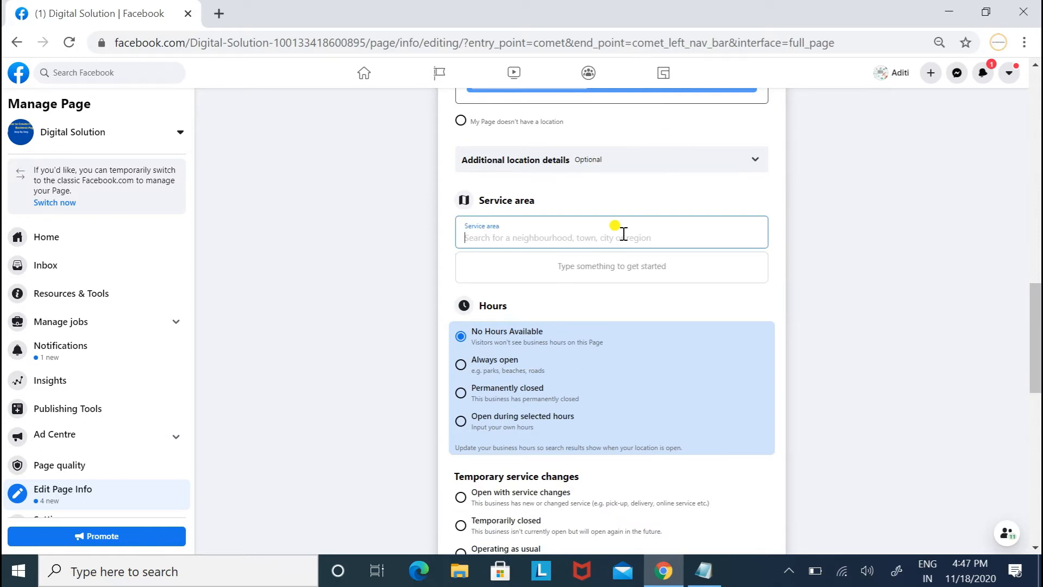
pyautogui.write('noida')
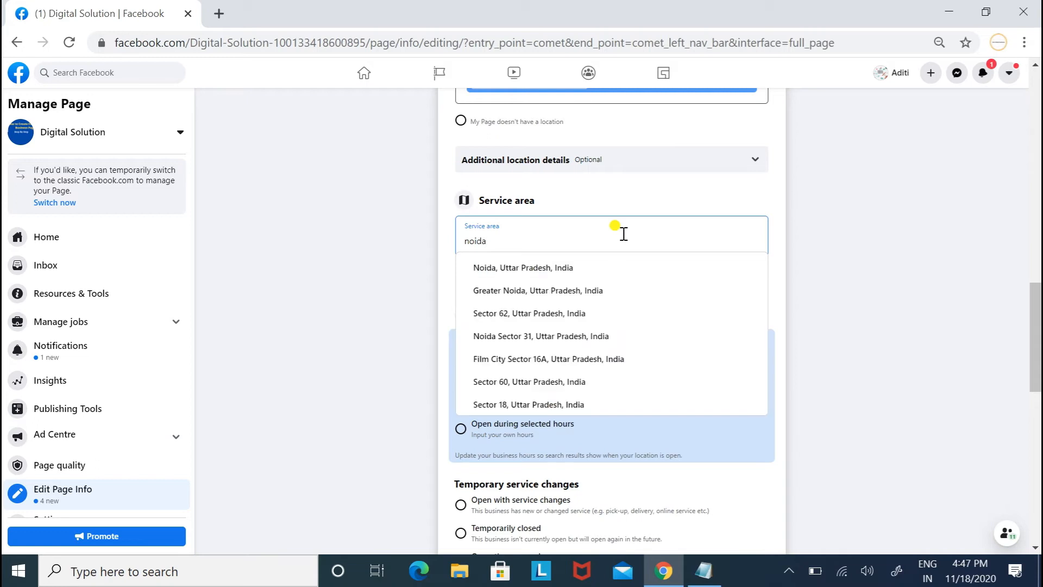
pyautogui.click(555, 267)
pyautogui.write('del')
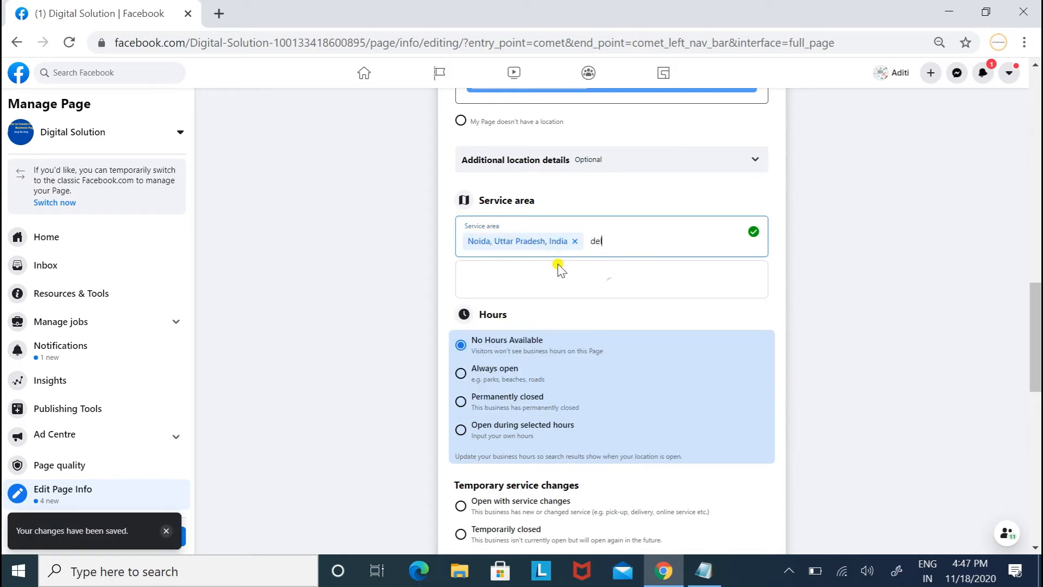
pyautogui.write('hi')
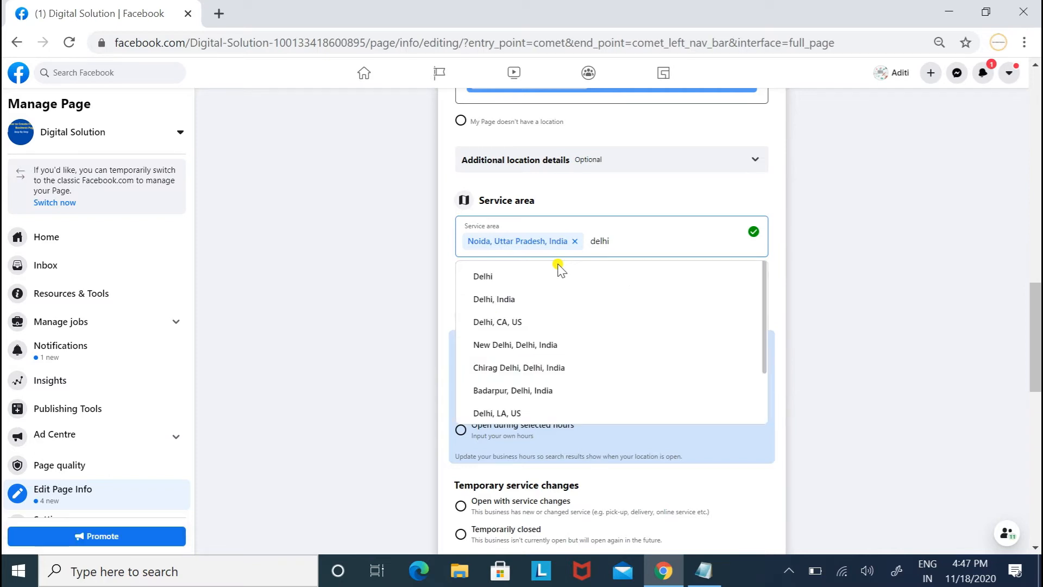
pyautogui.click(523, 275)
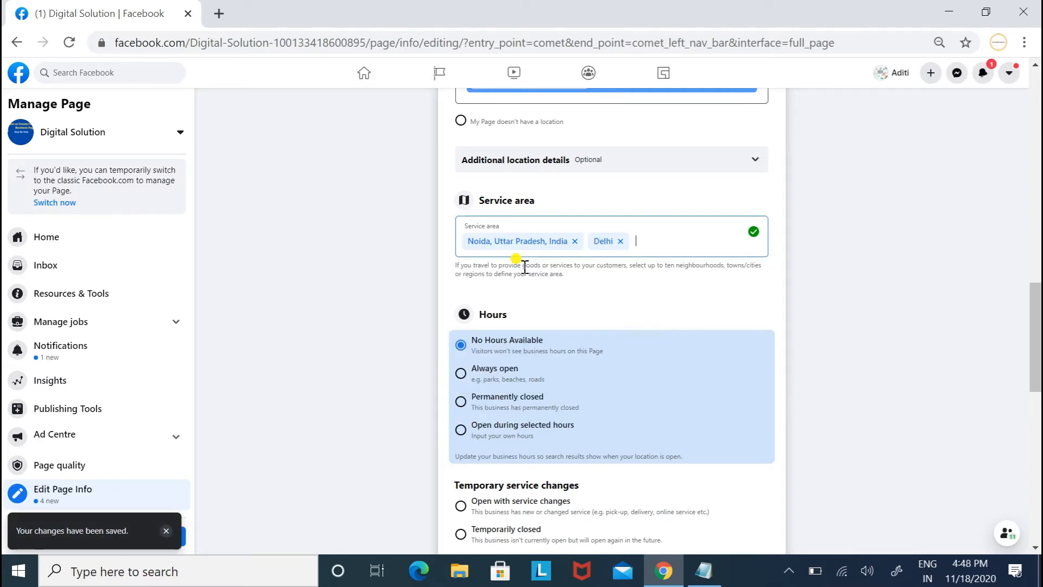
pyautogui.write('uttar')
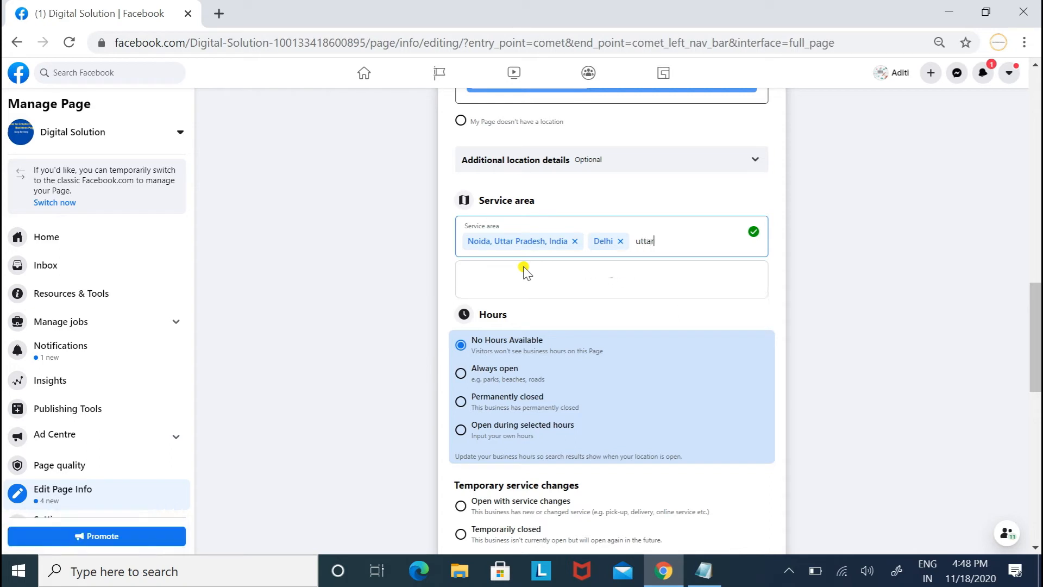
pyautogui.click(518, 279)
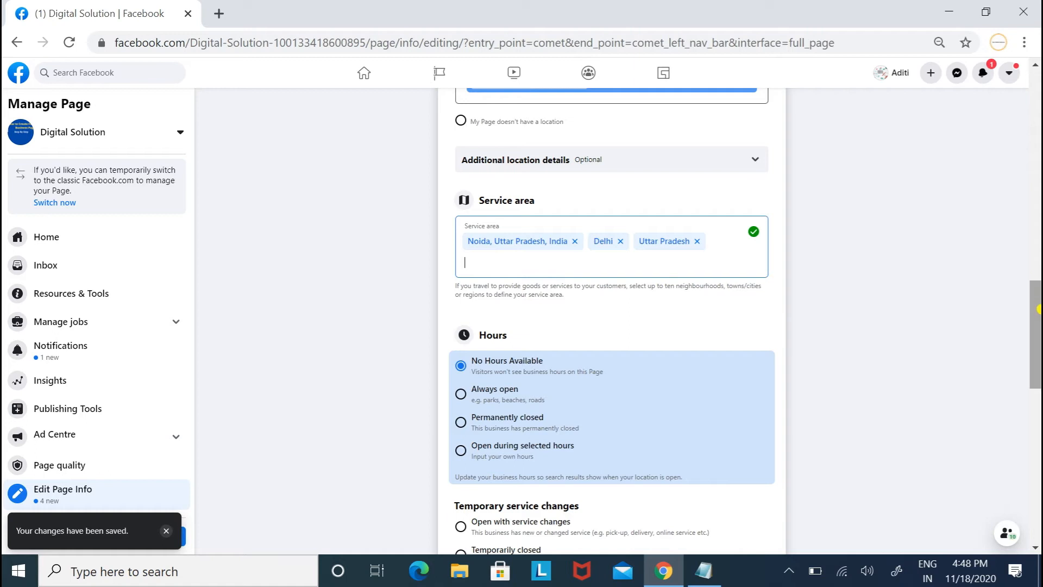
pyautogui.scroll(-4, 577, 223)
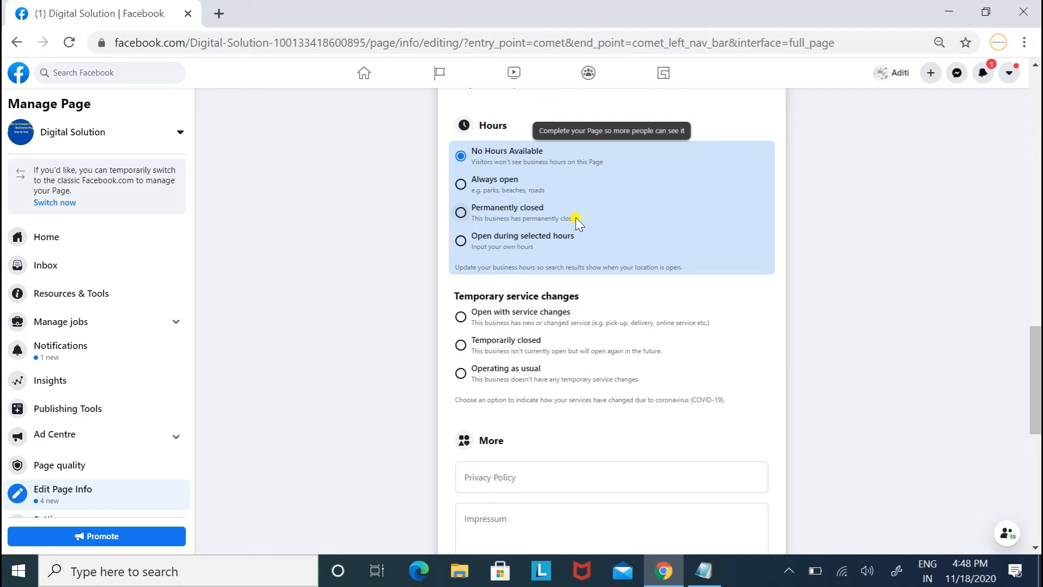
# Set Hours to Always open and temporary service changes to Operating as usual.
pyautogui.click(487, 187)
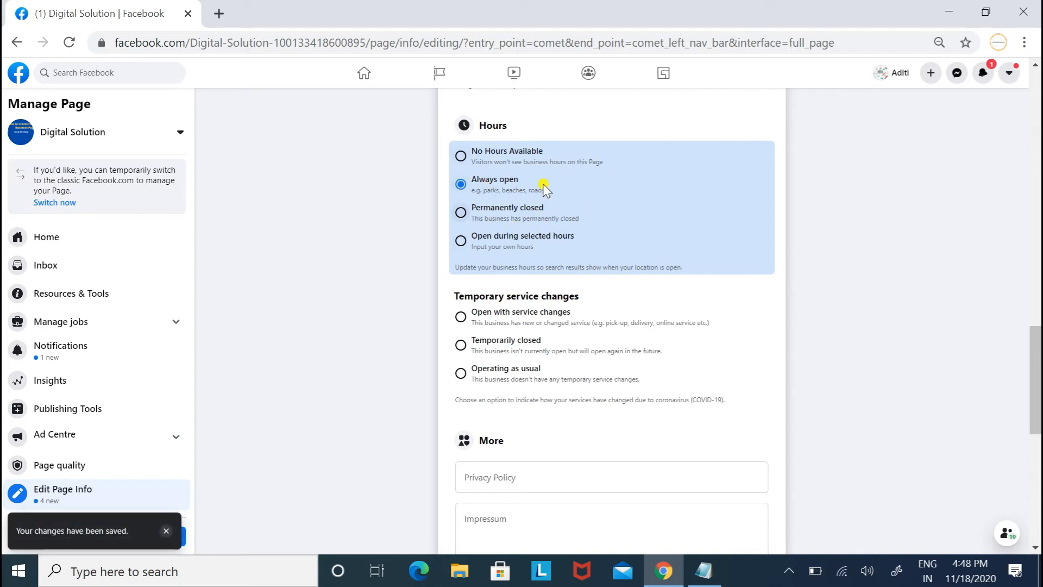
pyautogui.scroll(-3, 1038, 339)
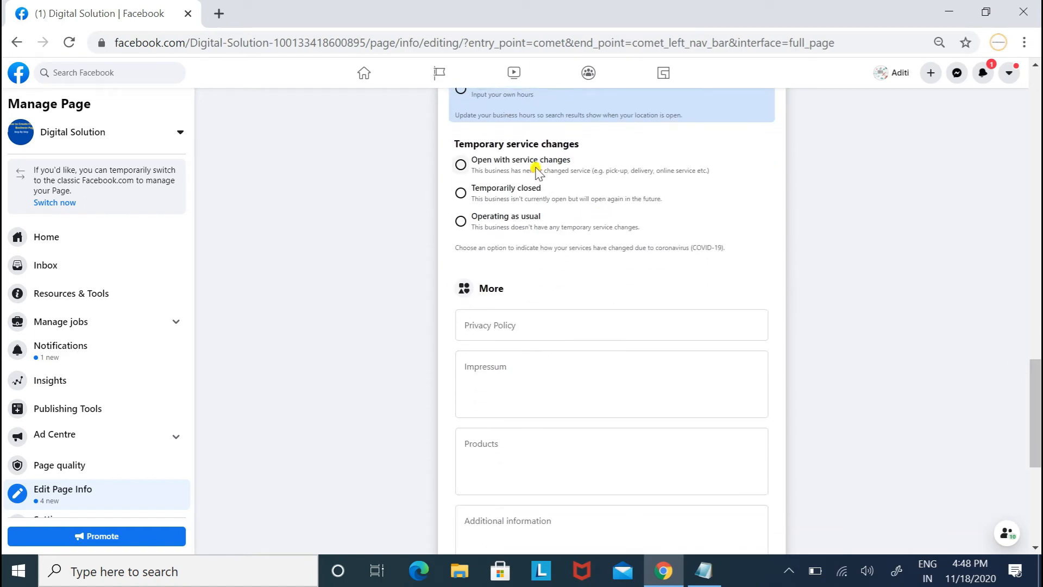
pyautogui.click(512, 215)
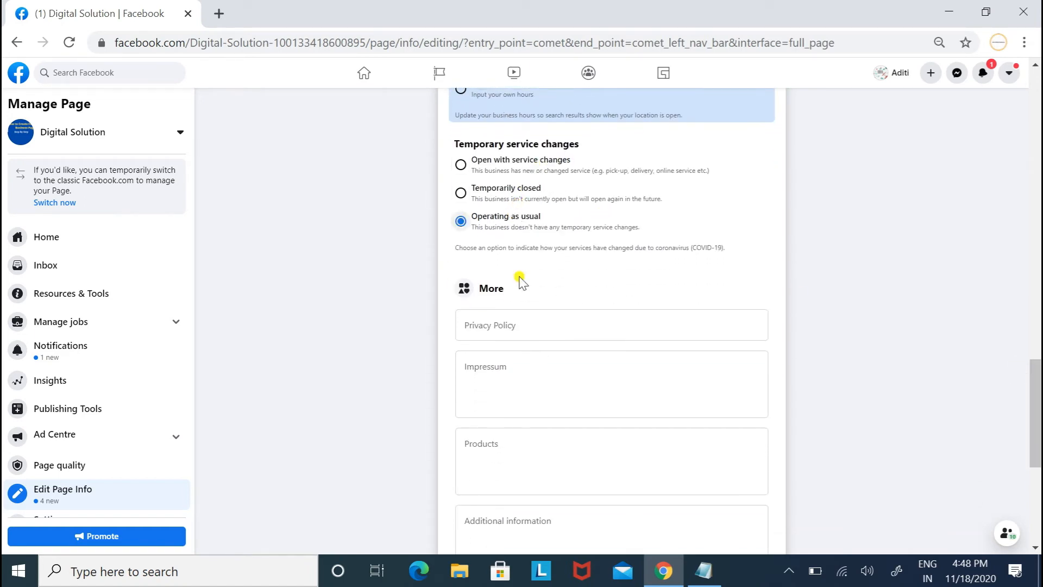
pyautogui.click(518, 320)
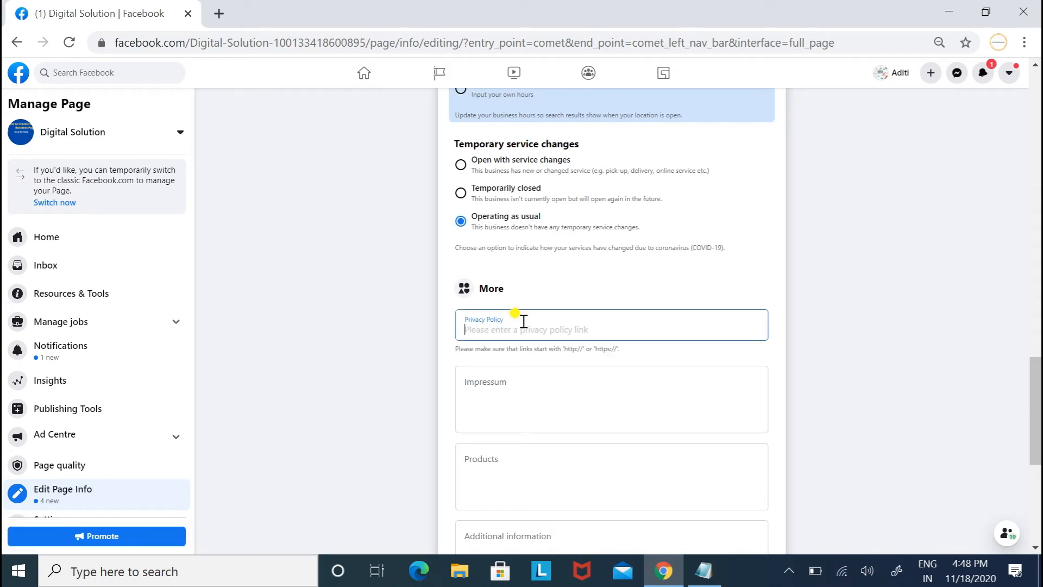
pyautogui.write('https://')
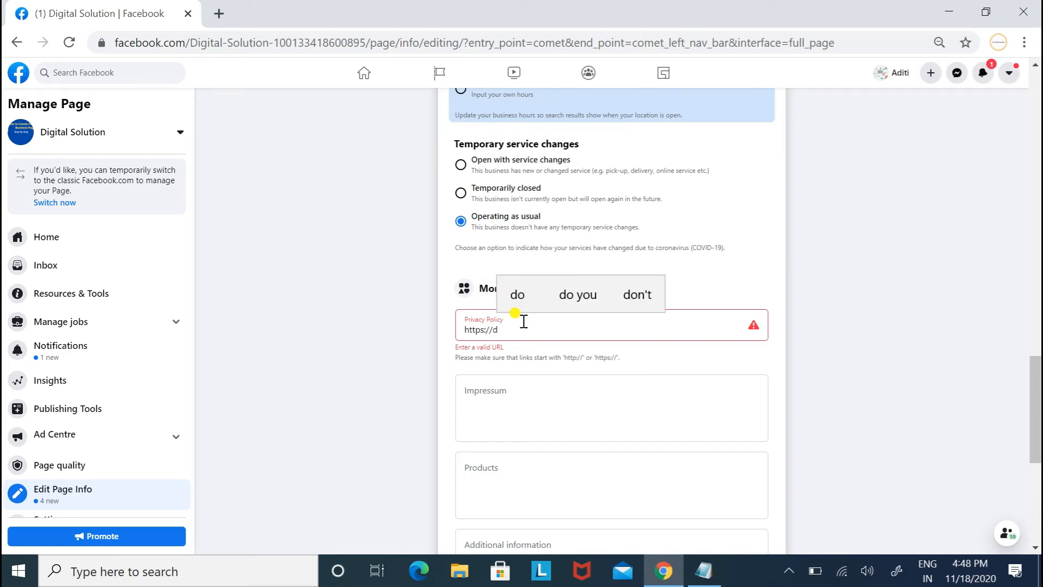
pyautogui.write('xyz.com')
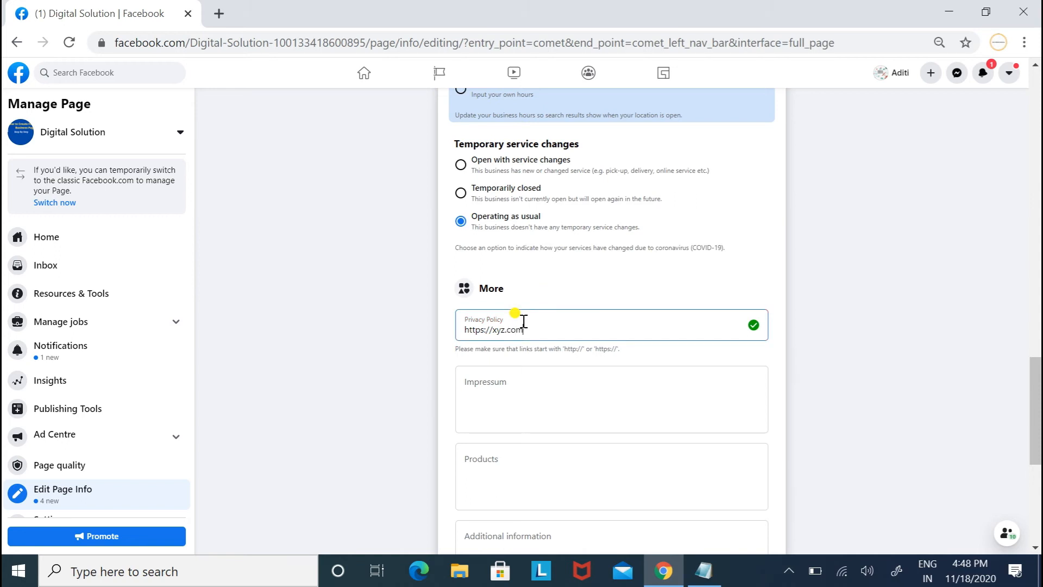
pyautogui.click(515, 395)
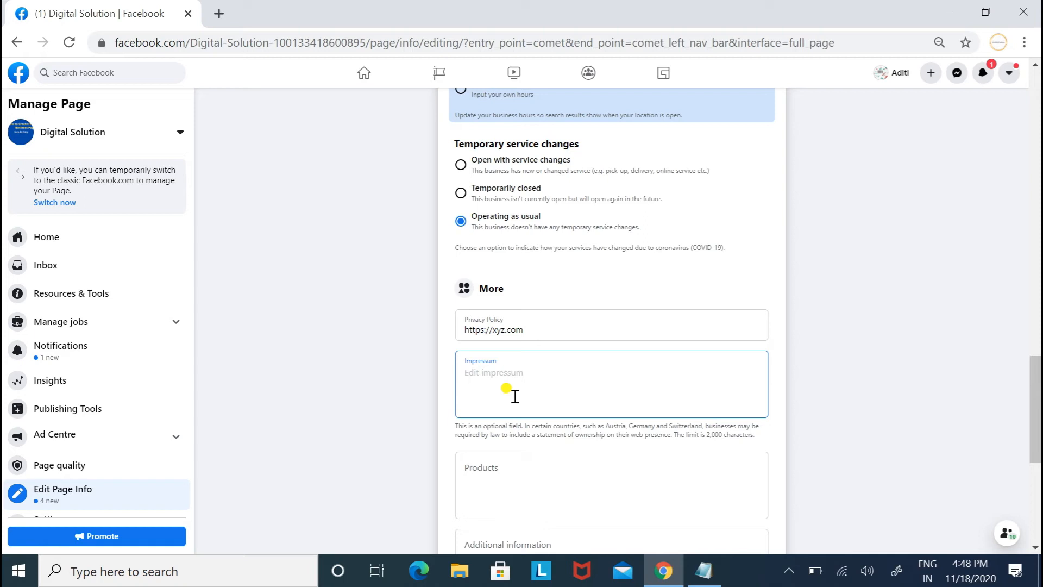
pyautogui.click(496, 467)
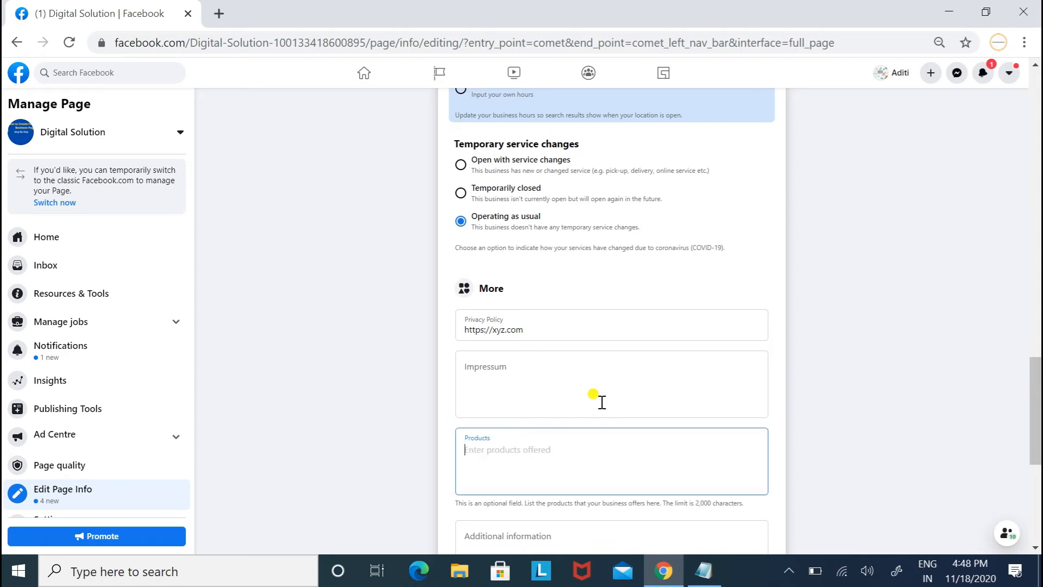
pyautogui.scroll(-1, 1035, 389)
pyautogui.moveTo(1037, 389); pyautogui.dragTo(1037, 453)
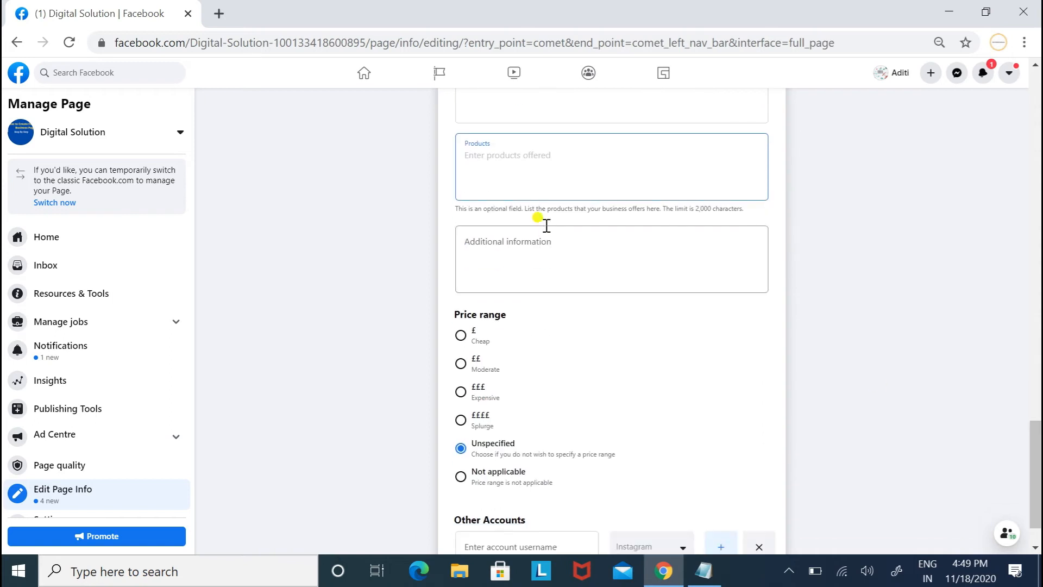
# Set the Page's price range to £ Cheap.
pyautogui.click(509, 245)
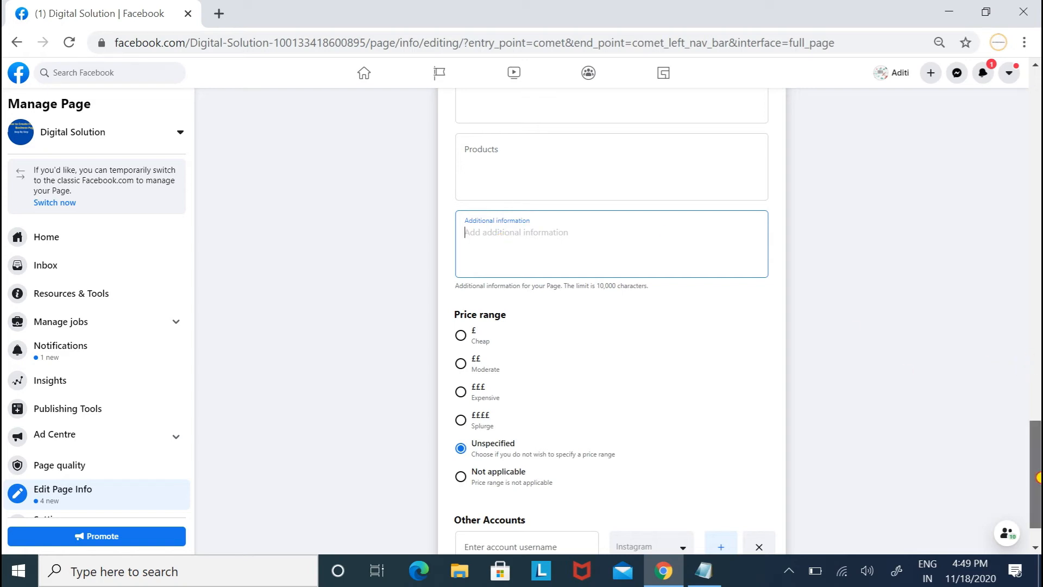
pyautogui.scroll(-1, 1037, 480)
pyautogui.scroll(-1, 1038, 481)
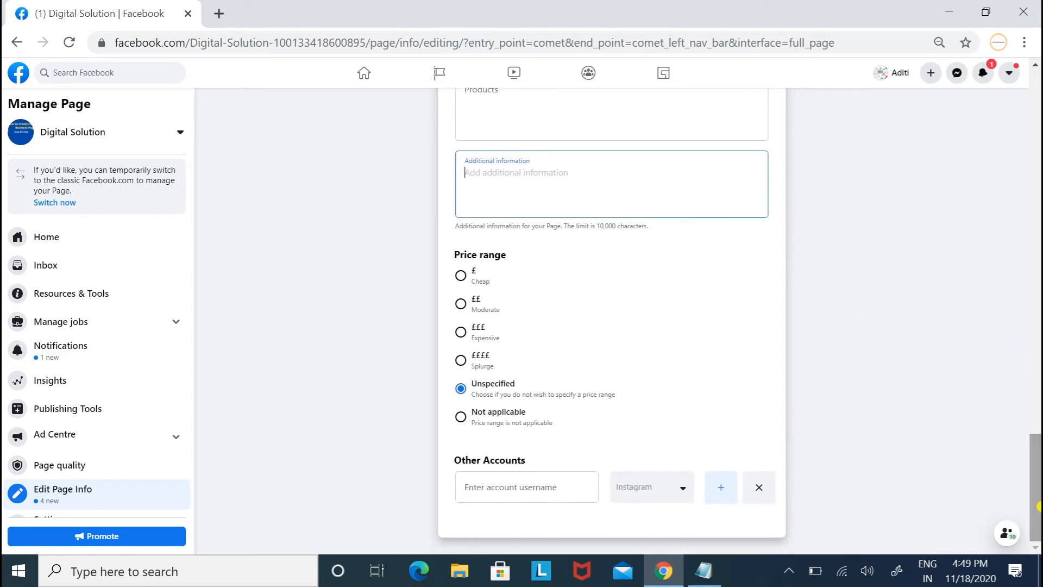
pyautogui.click(461, 276)
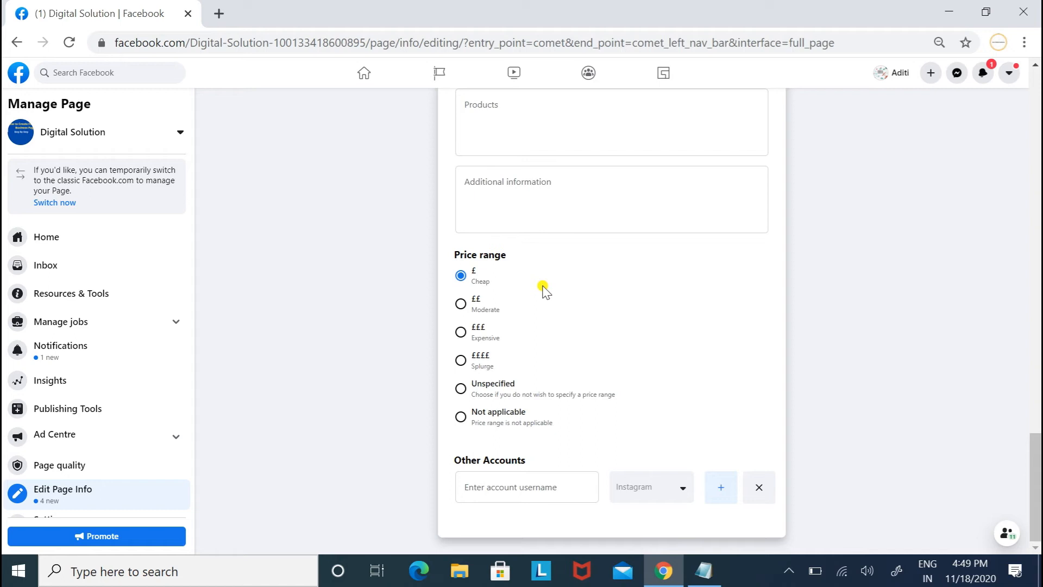
pyautogui.click(527, 485)
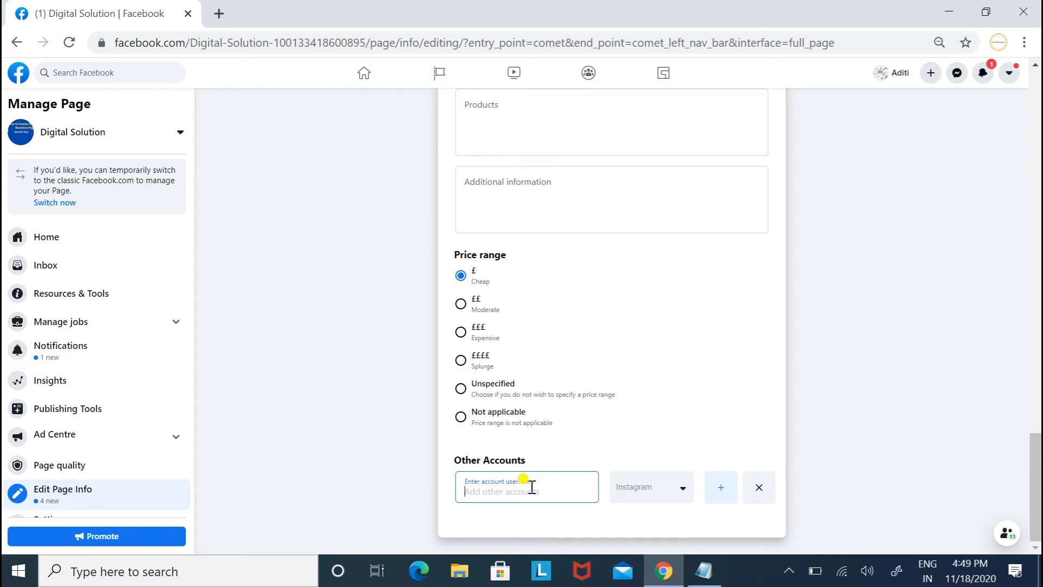
# Keep Instagram for the first linked account and add more Other Accounts rows.
pyautogui.click(649, 489)
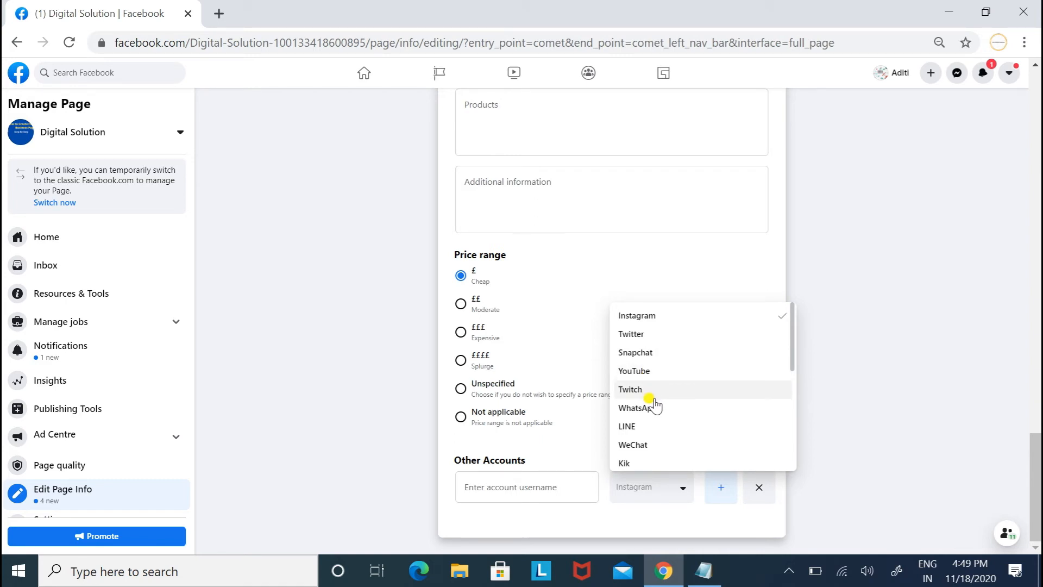
pyautogui.click(840, 387)
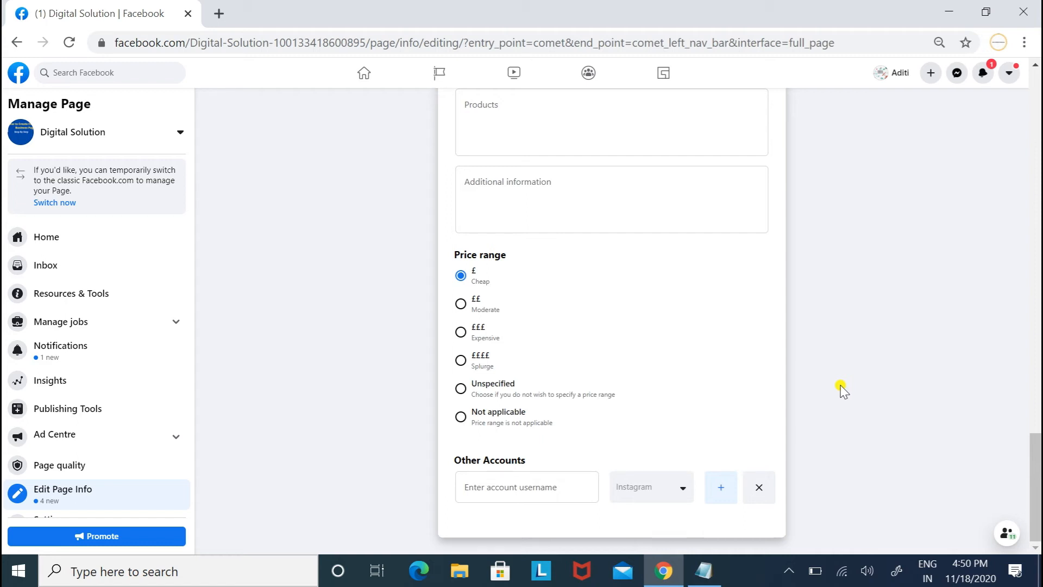
pyautogui.click(720, 489)
pyautogui.scroll(-1, 1037, 465)
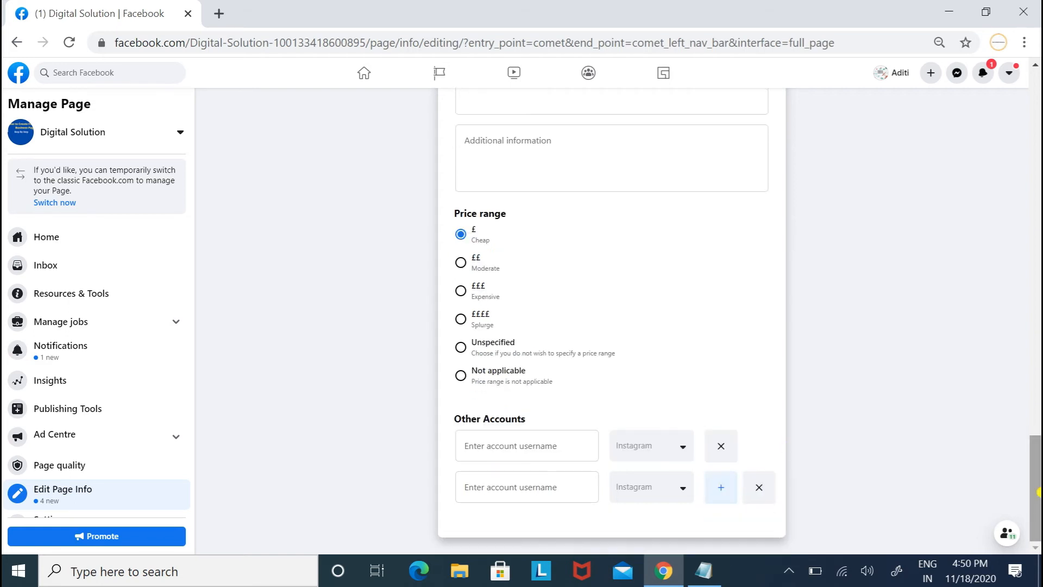
pyautogui.click(722, 490)
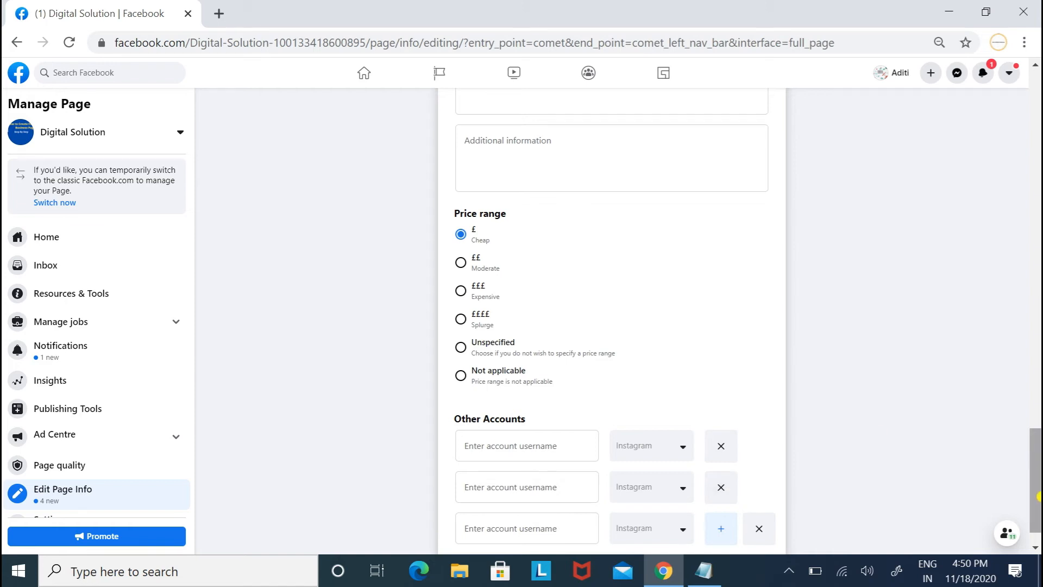
pyautogui.click(717, 529)
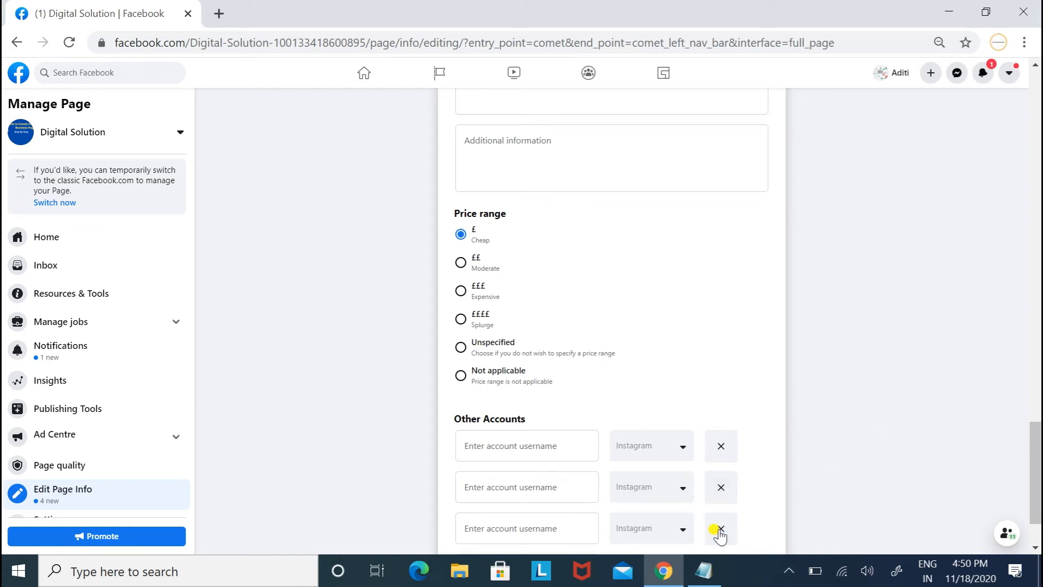
# Set the second linked account to Twitter and the third to Snapchat.
pyautogui.click(655, 489)
pyautogui.click(655, 335)
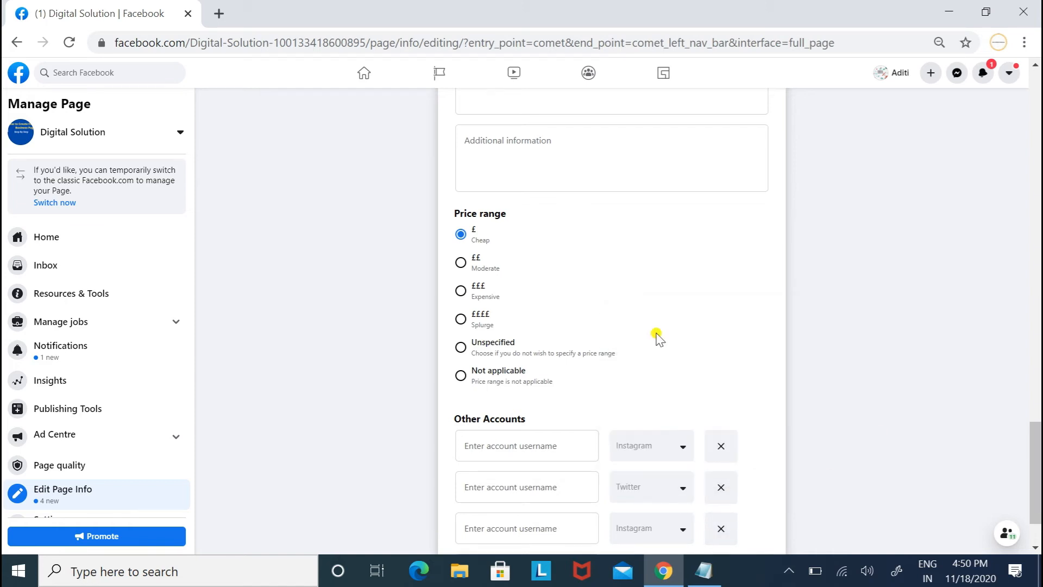
pyautogui.click(655, 529)
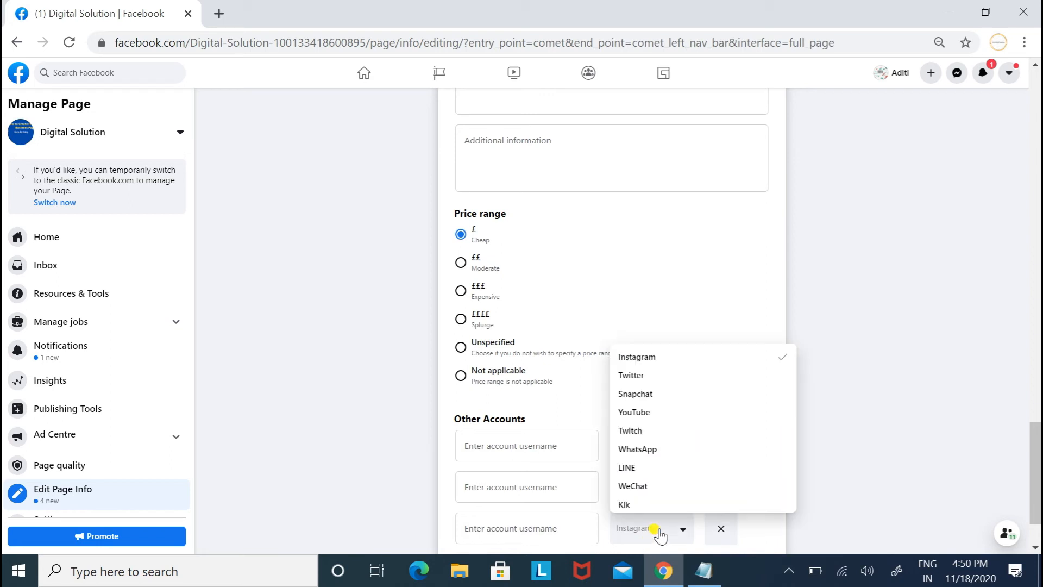
pyautogui.click(652, 393)
pyautogui.moveTo(1036, 469); pyautogui.dragTo(1038, 318)
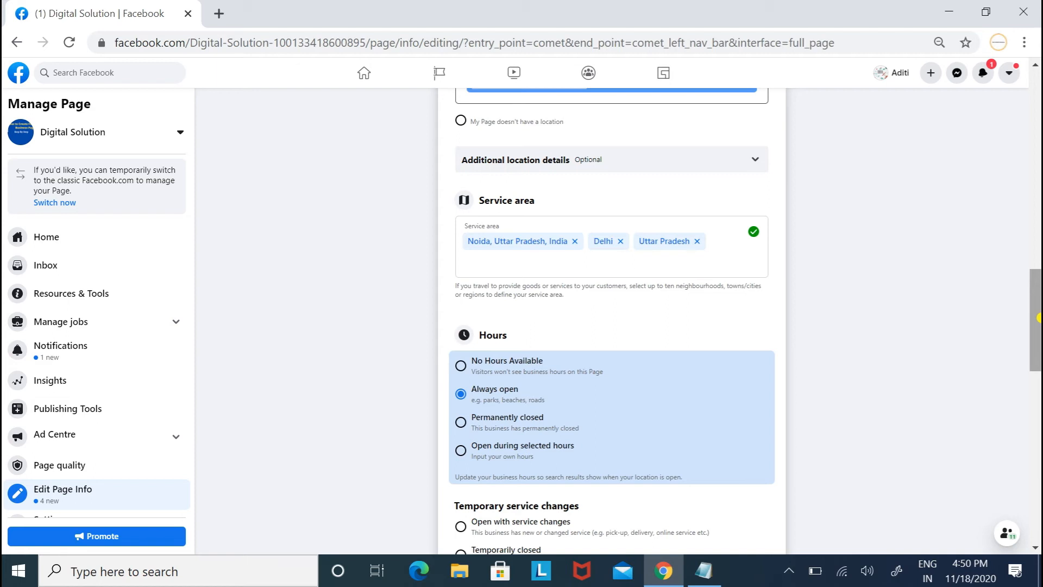
pyautogui.click(787, 570)
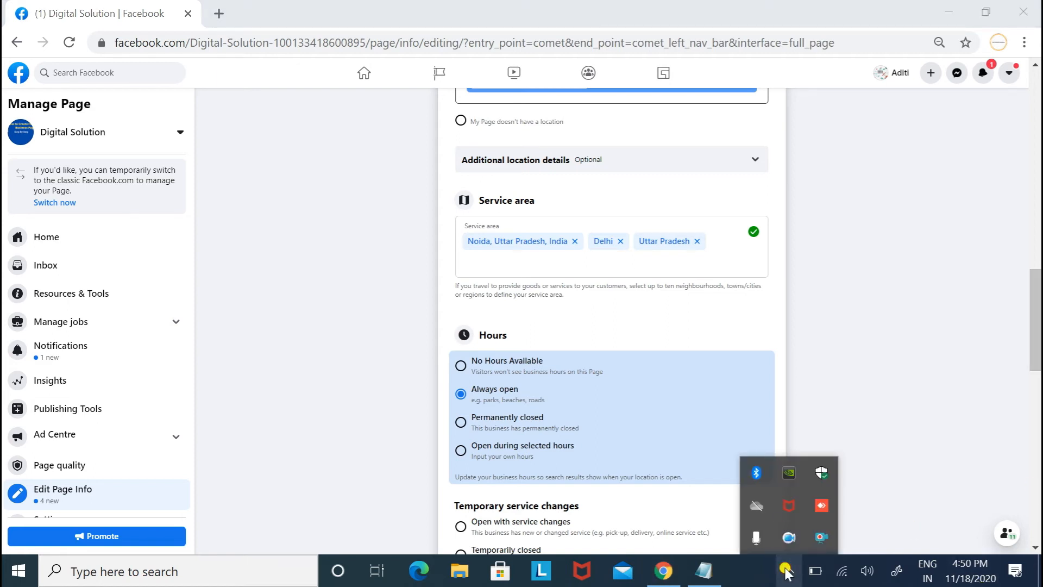
pyautogui.rightClick(816, 538)
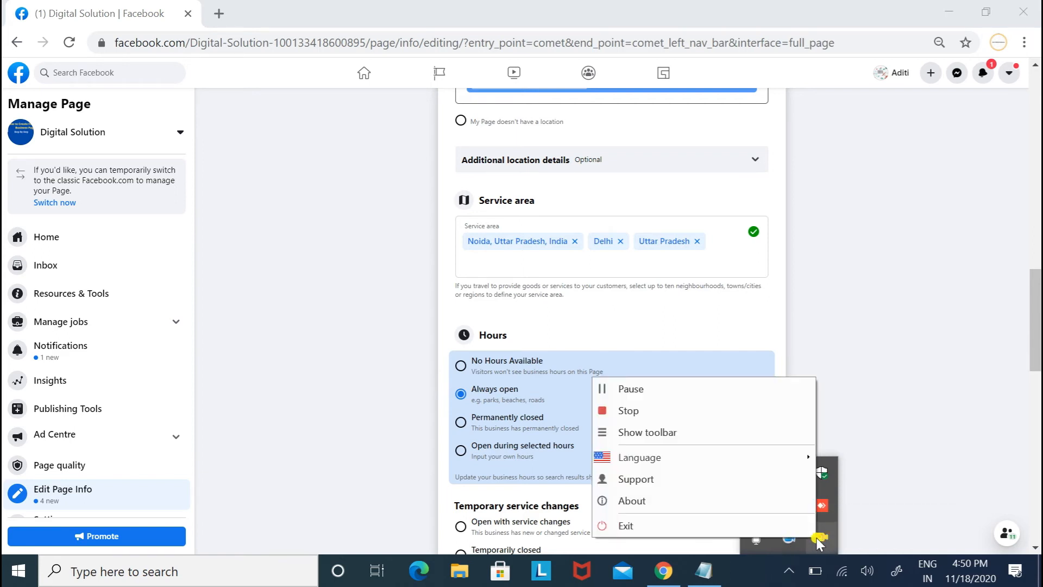
pyautogui.click(655, 389)
pyautogui.moveTo(1038, 307); pyautogui.dragTo(1039, 102)
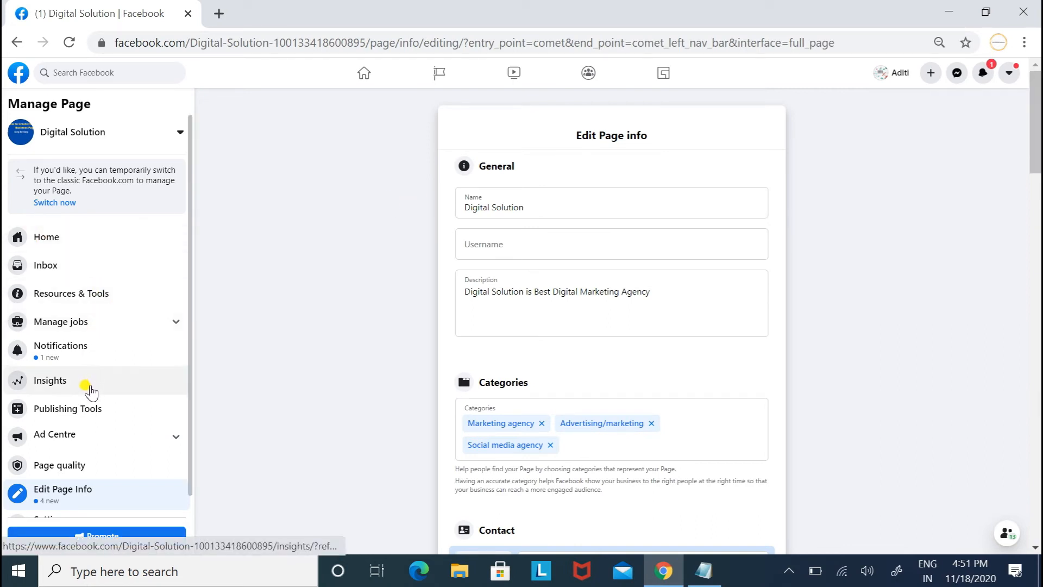
# Go back to the Page home and open the Add a Button choices.
pyautogui.click(98, 438)
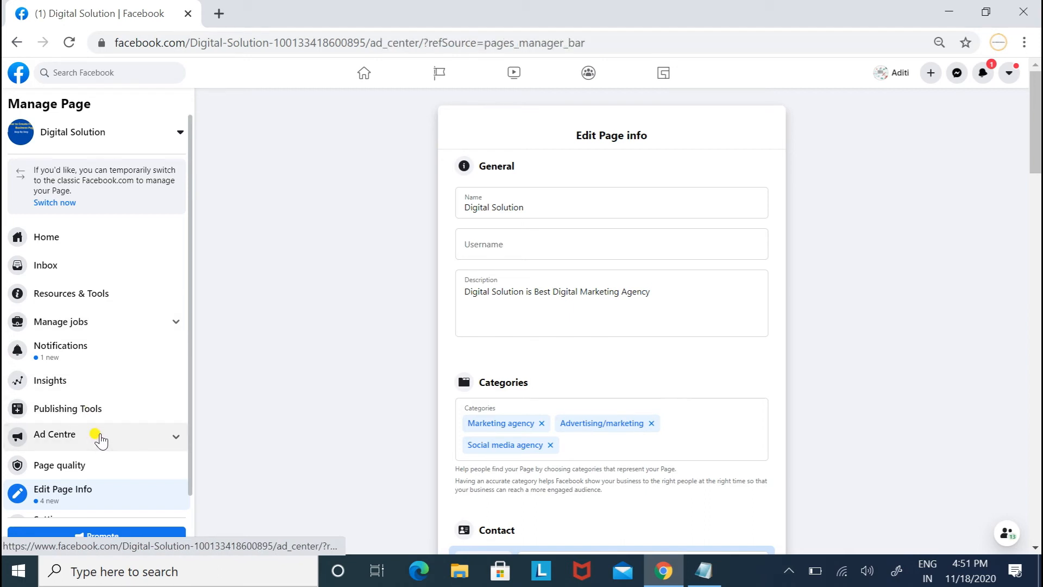
pyautogui.click(82, 243)
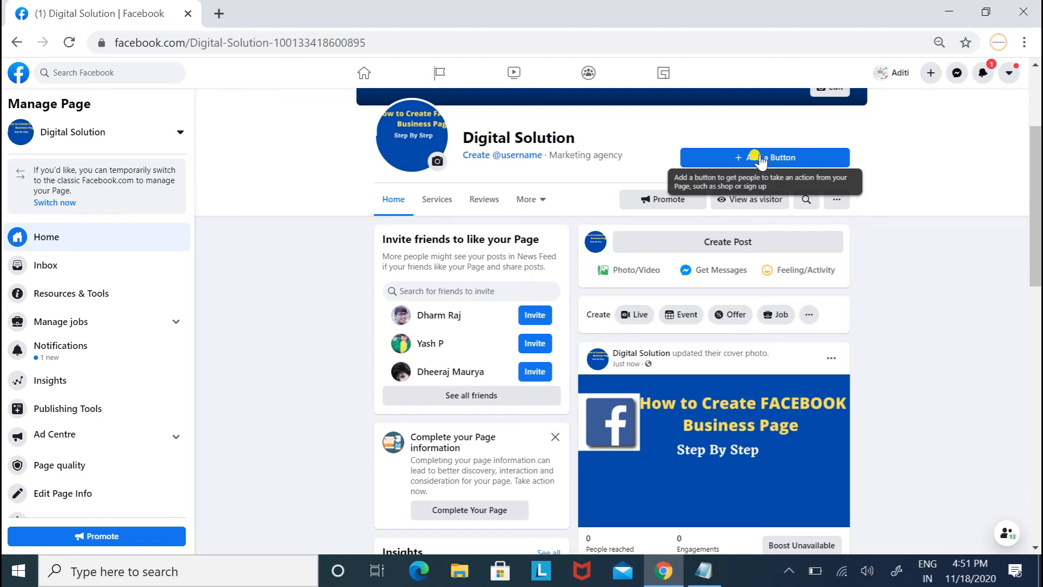
pyautogui.scroll(2, 761, 163)
pyautogui.click(809, 260)
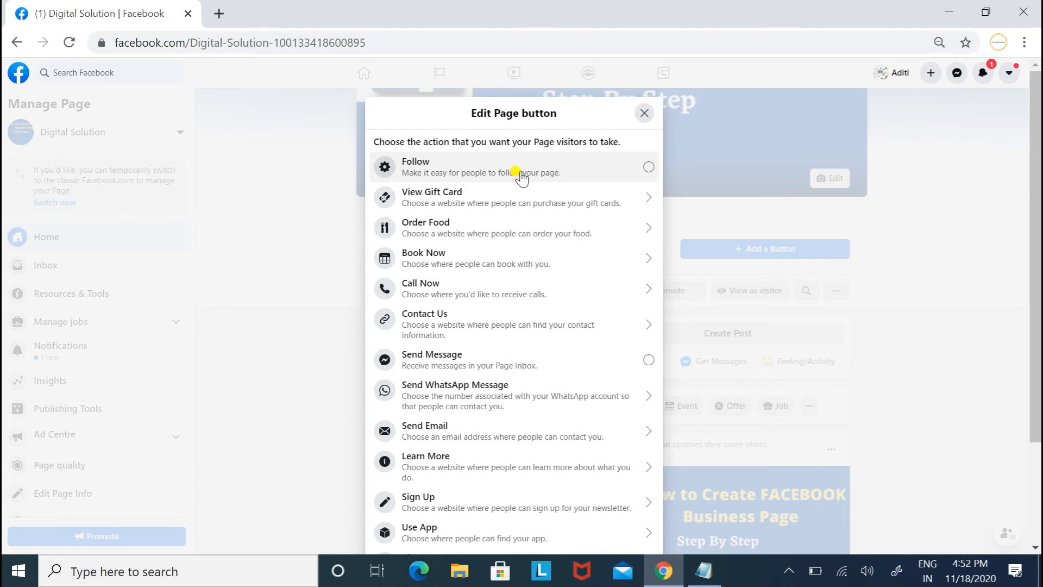
# Make the Page button Call Now with India +91 code and the business phone number.
pyautogui.click(471, 289)
pyautogui.click(474, 284)
pyautogui.click(390, 288)
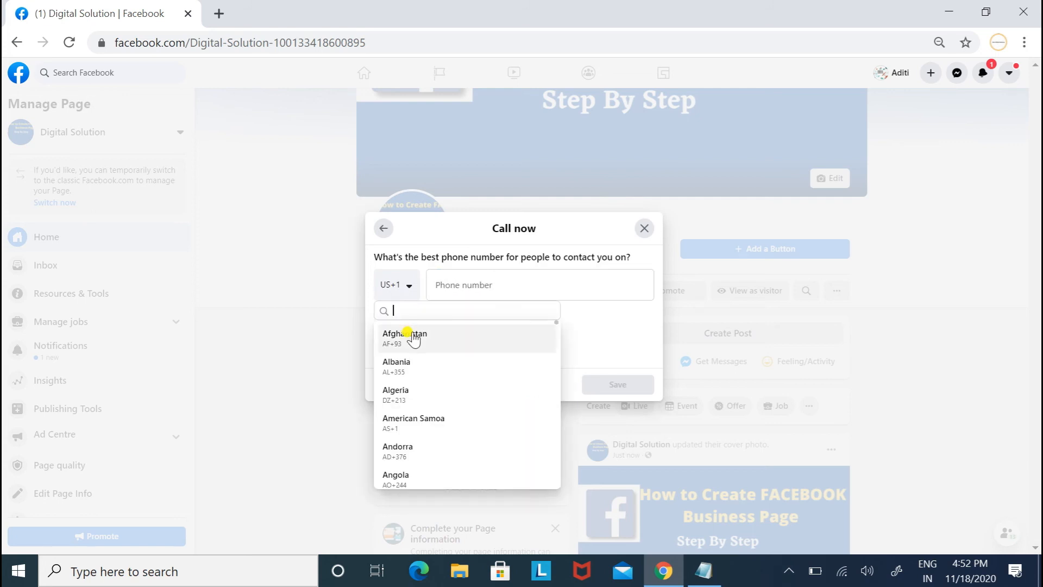
pyautogui.write('india')
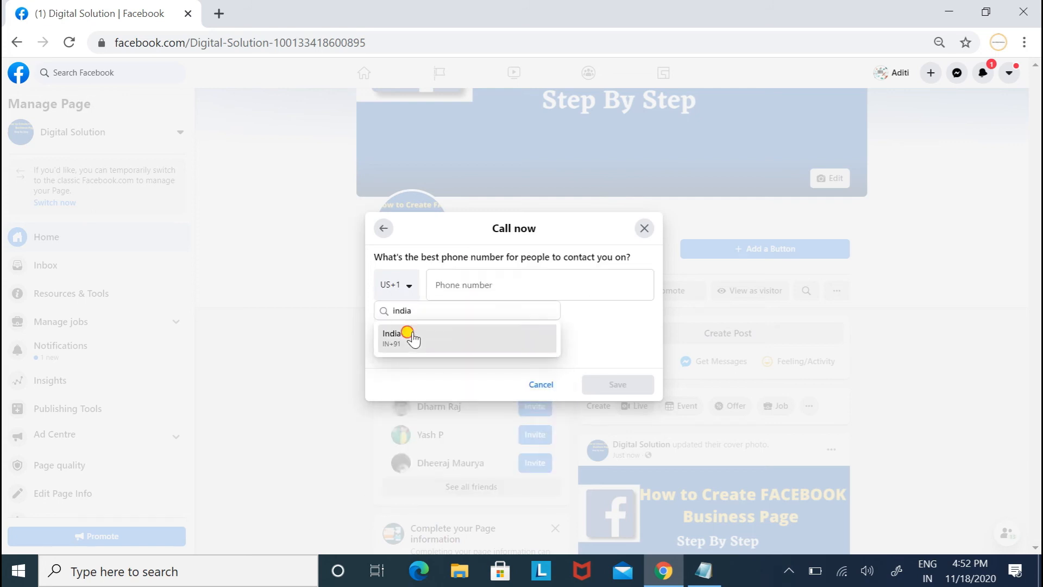
pyautogui.click(412, 338)
pyautogui.click(513, 278)
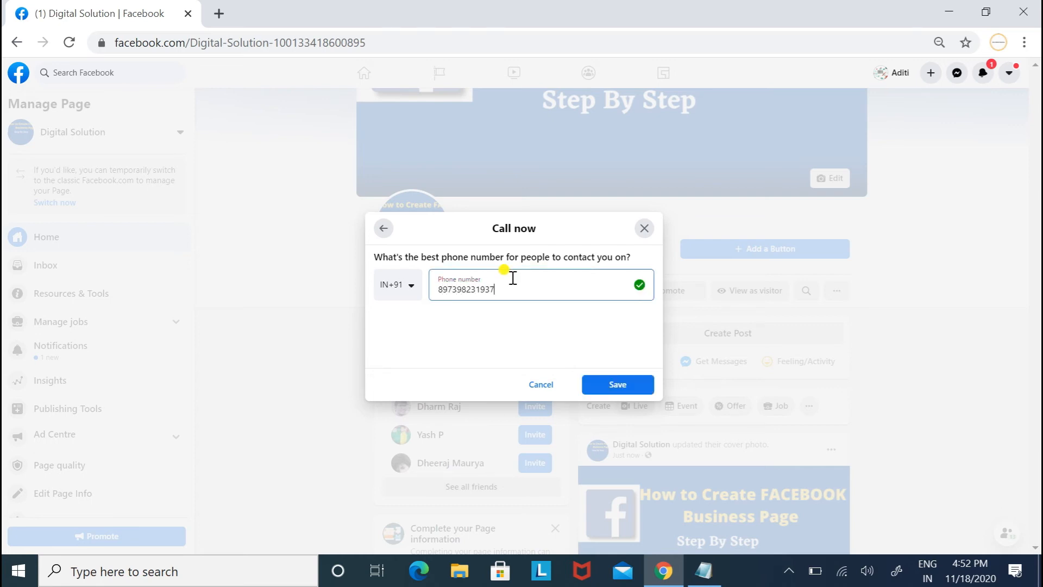
pyautogui.click(608, 384)
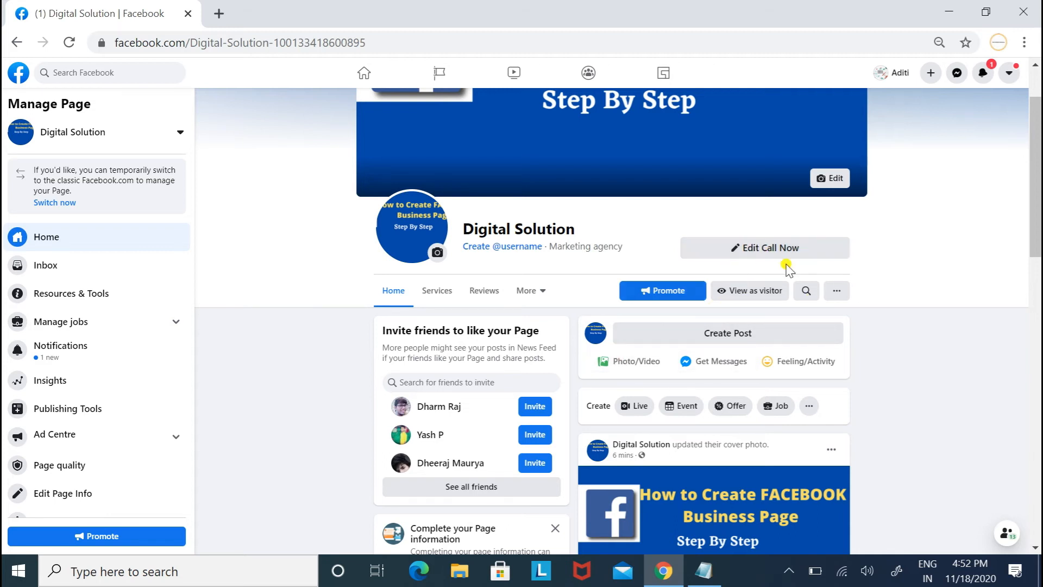
pyautogui.click(761, 296)
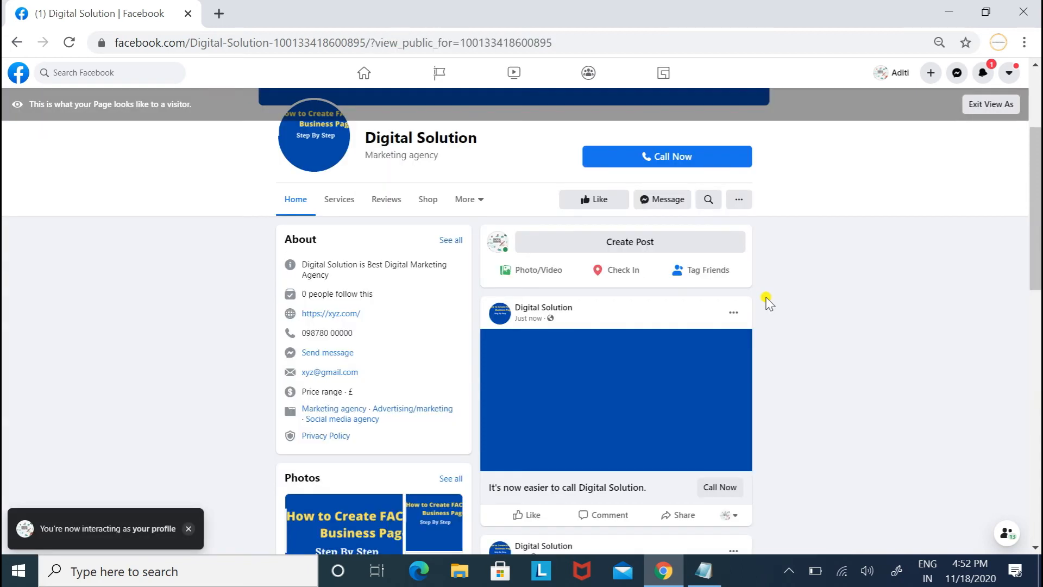
pyautogui.moveTo(1038, 203); pyautogui.dragTo(1038, 136)
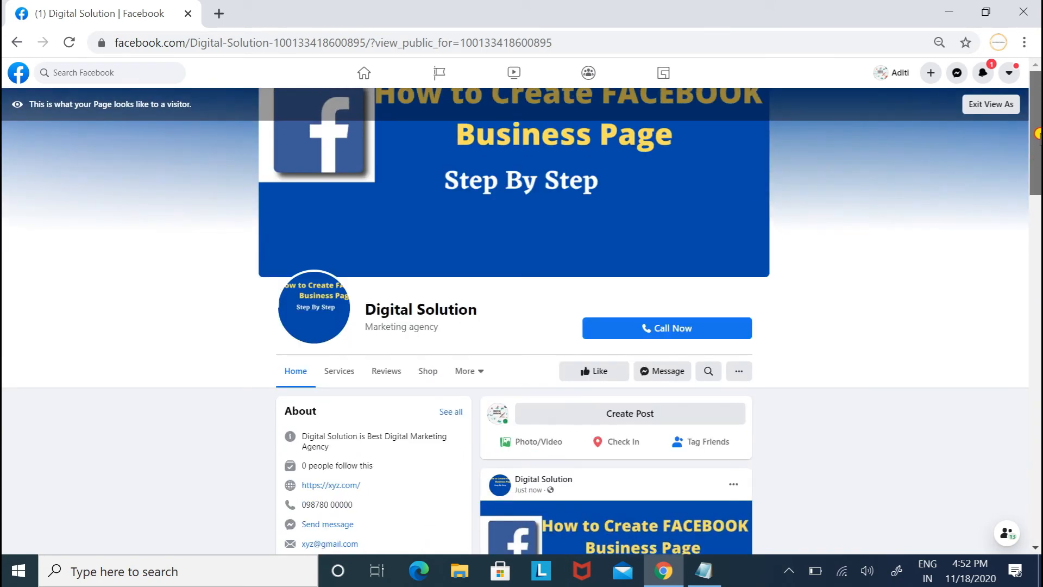
pyautogui.click(990, 104)
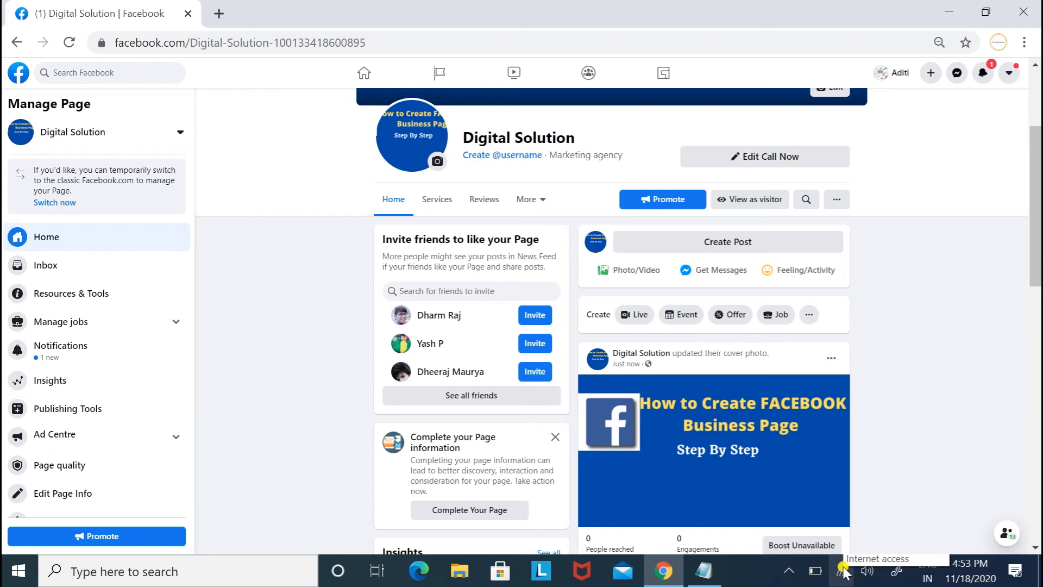
pyautogui.click(789, 570)
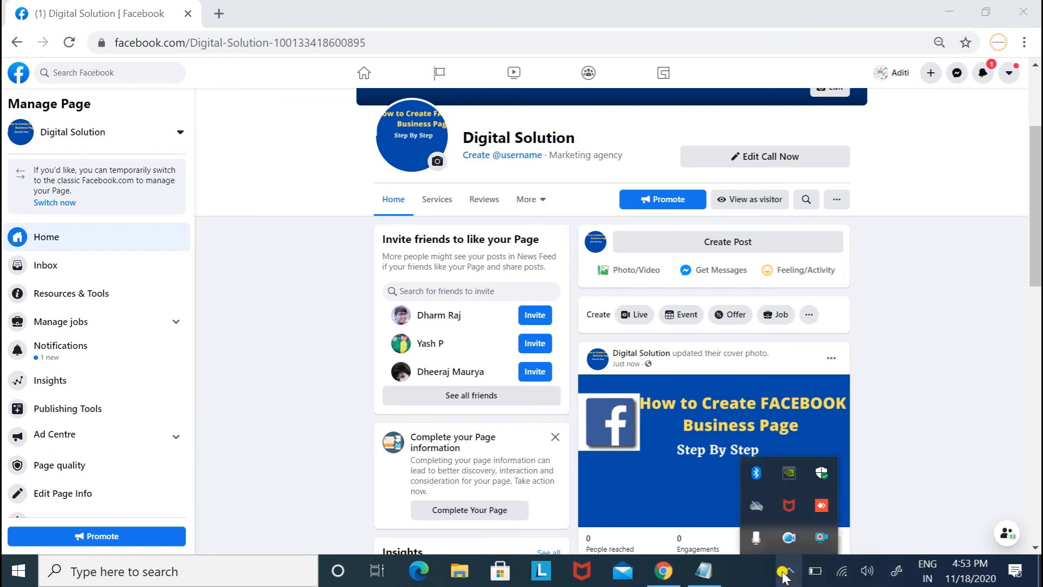
pyautogui.rightClick(814, 542)
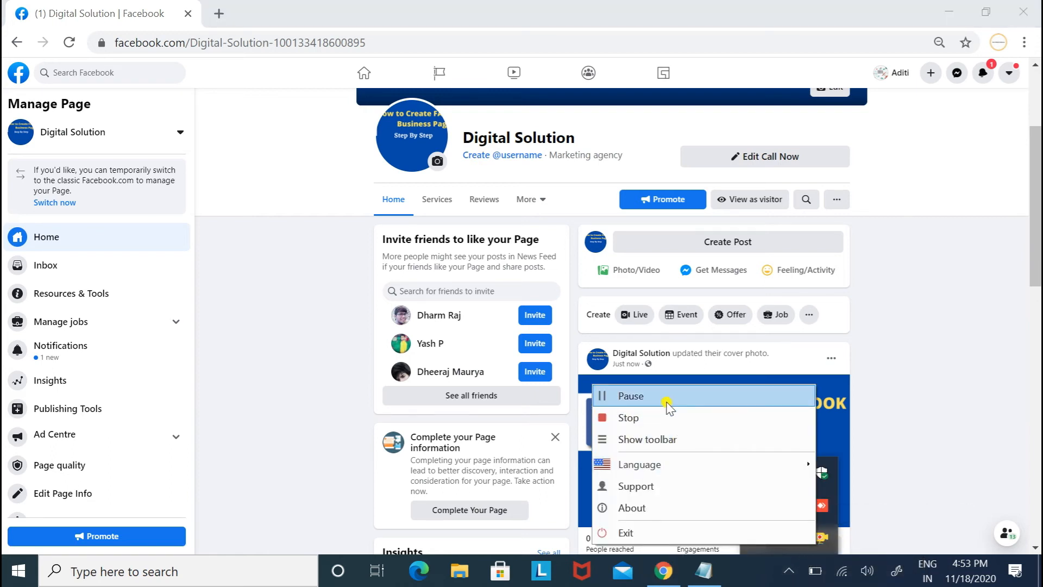
pyautogui.click(667, 403)
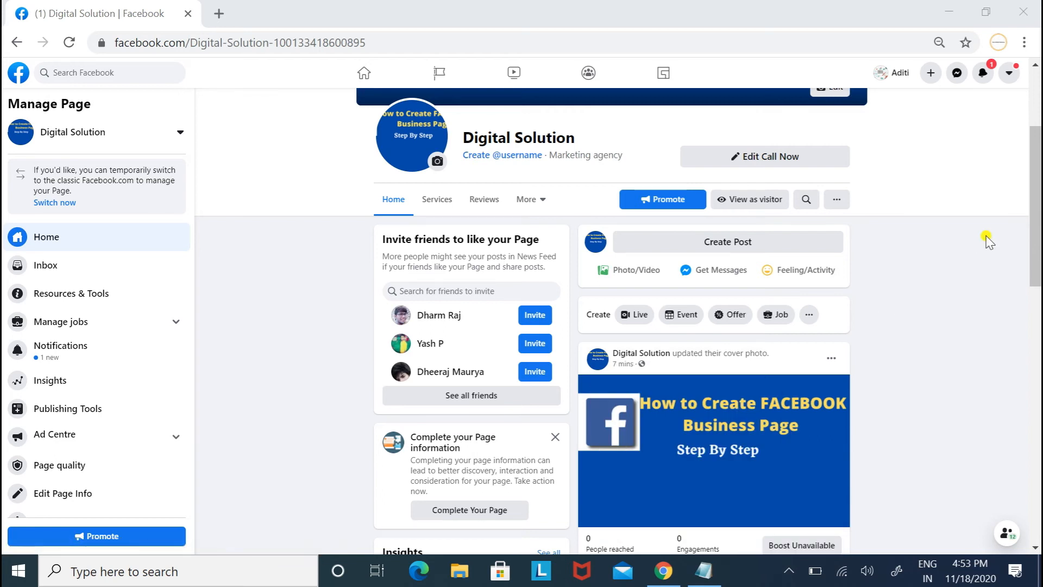
pyautogui.moveTo(1037, 229); pyautogui.dragTo(1038, 173)
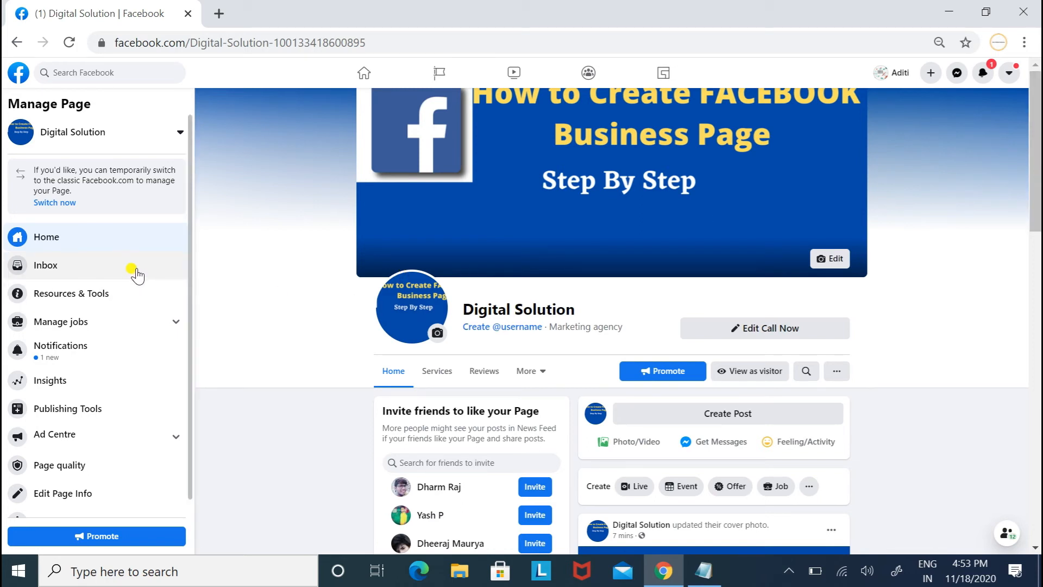
# Check the Page inbox, then open the Page's job postings and insights areas.
pyautogui.click(116, 268)
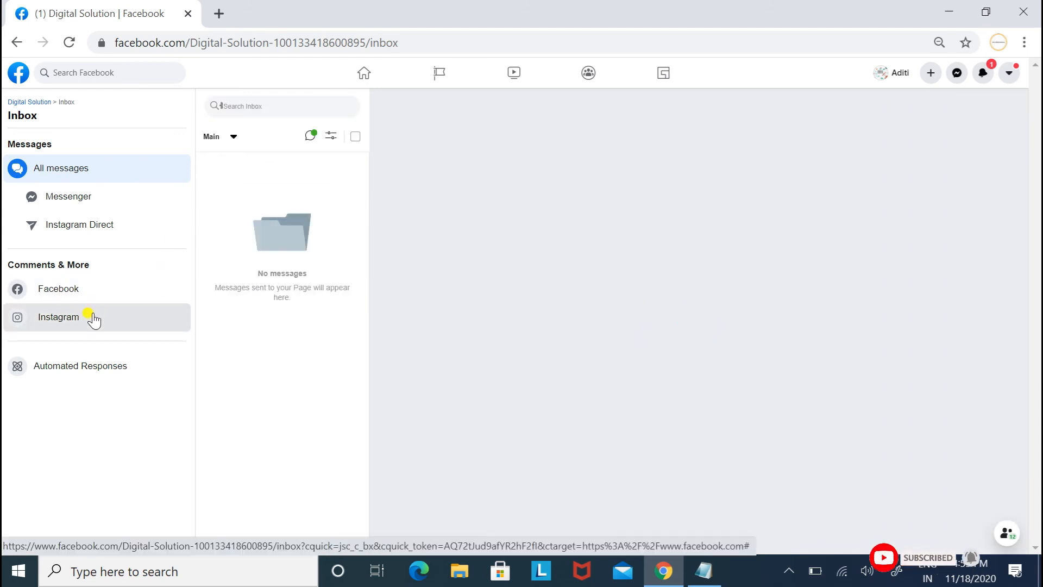
pyautogui.click(31, 106)
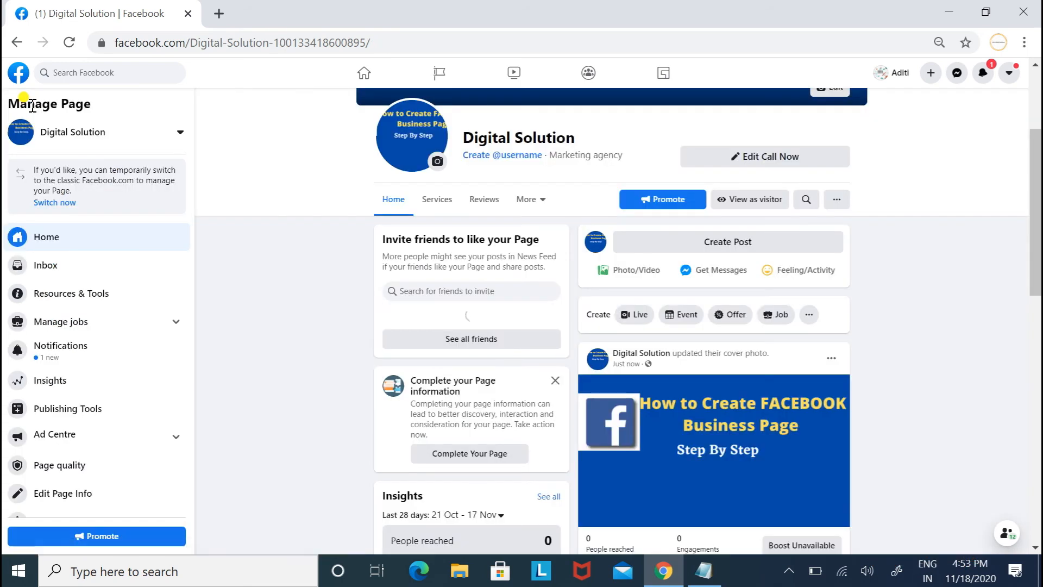
pyautogui.click(89, 329)
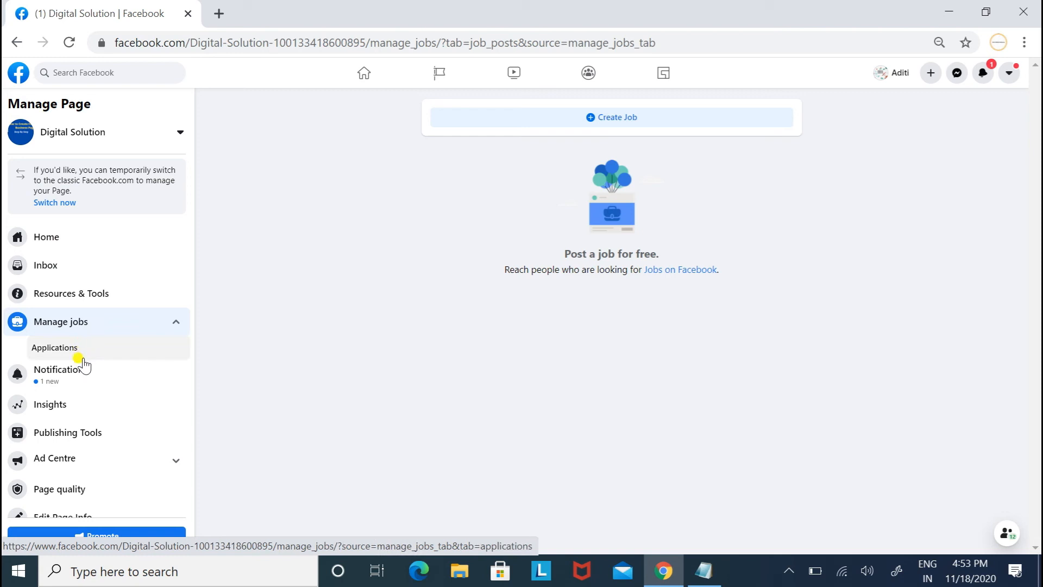
pyautogui.click(79, 403)
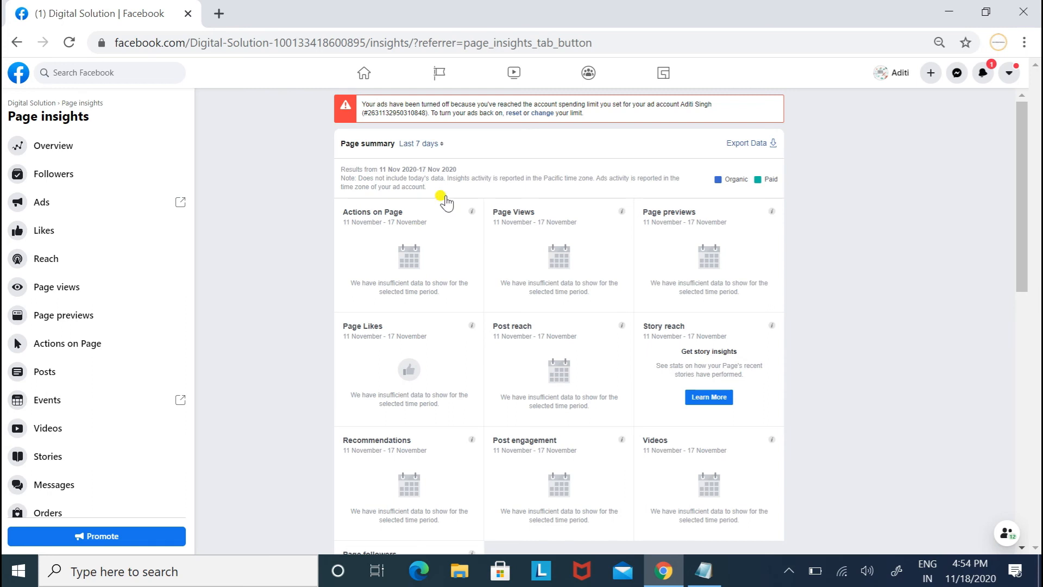
# Review the Page's reach statistics, then navigate back to the Page home.
pyautogui.click(100, 266)
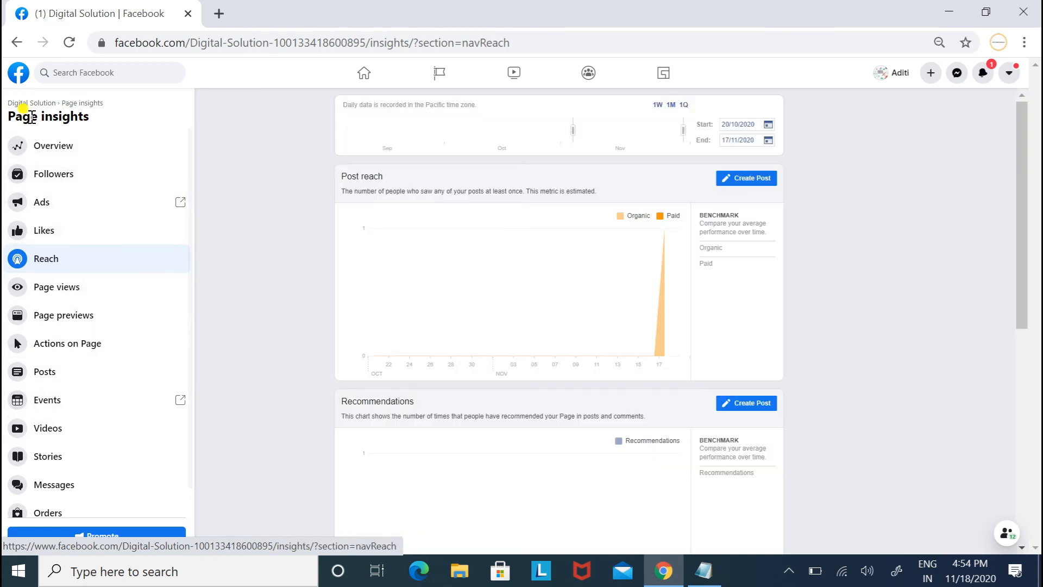
pyautogui.click(16, 47)
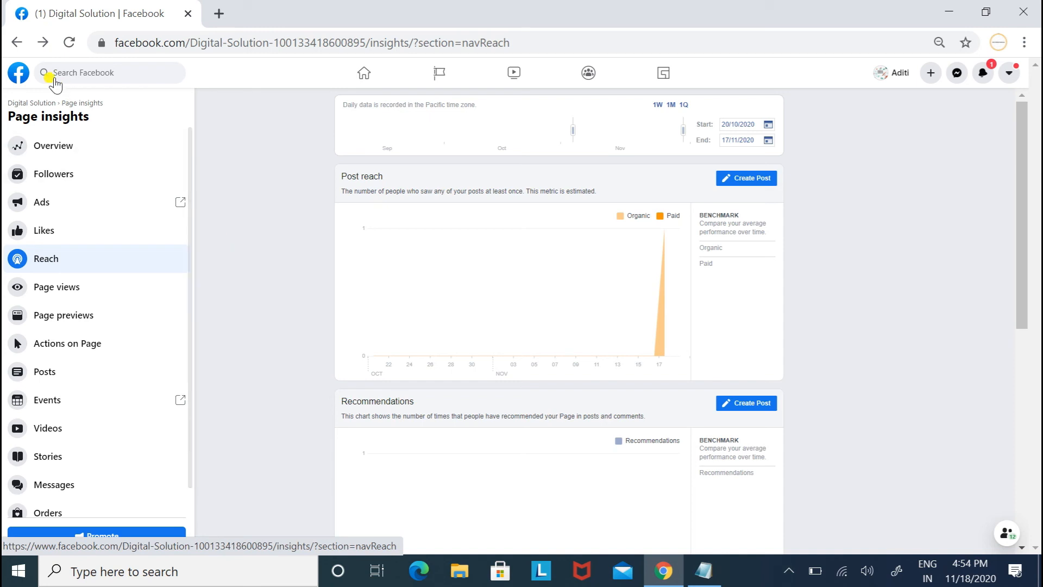
pyautogui.click(18, 43)
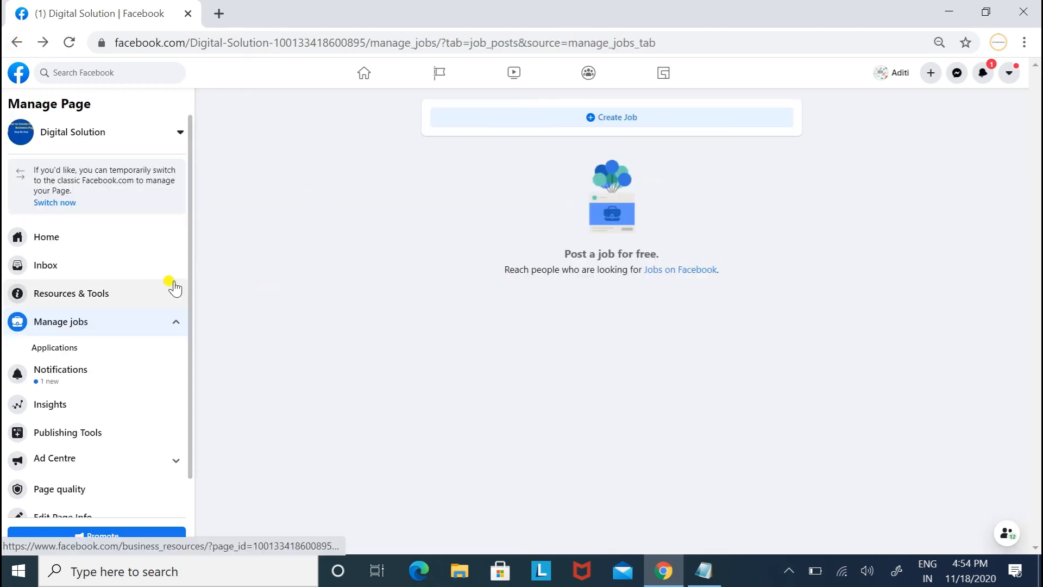
pyautogui.click(112, 240)
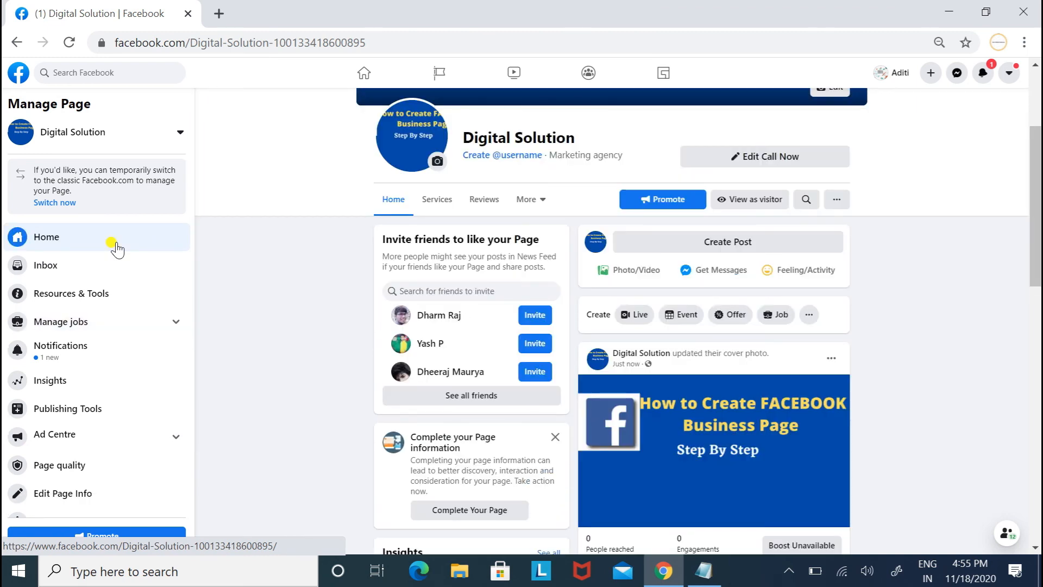
# Open the Page information form, dismiss its no-action notice, and go back home.
pyautogui.click(435, 511)
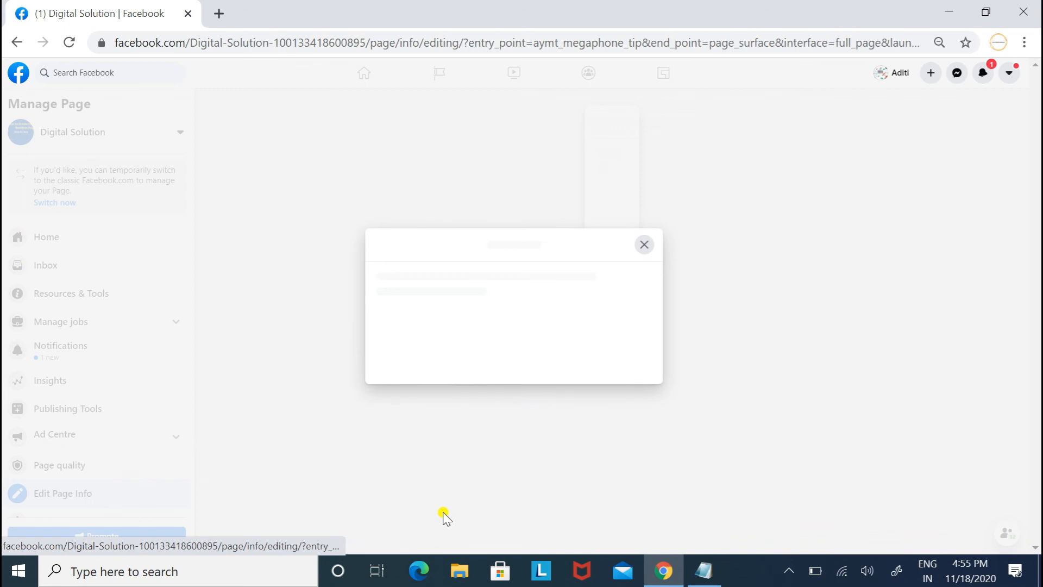
pyautogui.click(685, 294)
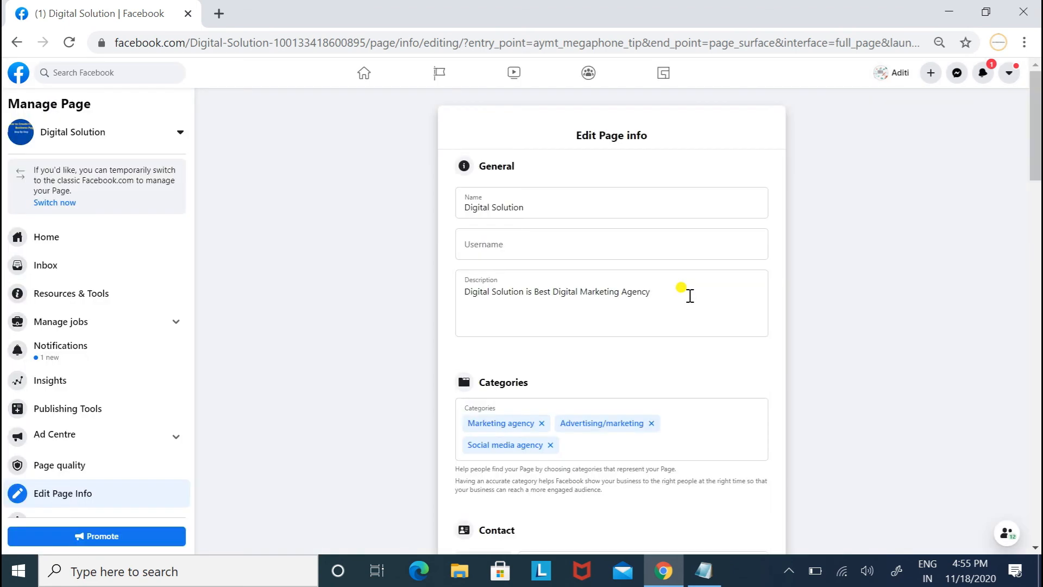
pyautogui.moveTo(1038, 141)
pyautogui.mouseDown()
pyautogui.moveTo(1038, 238)
pyautogui.moveTo(1038, 135)
pyautogui.mouseUp()
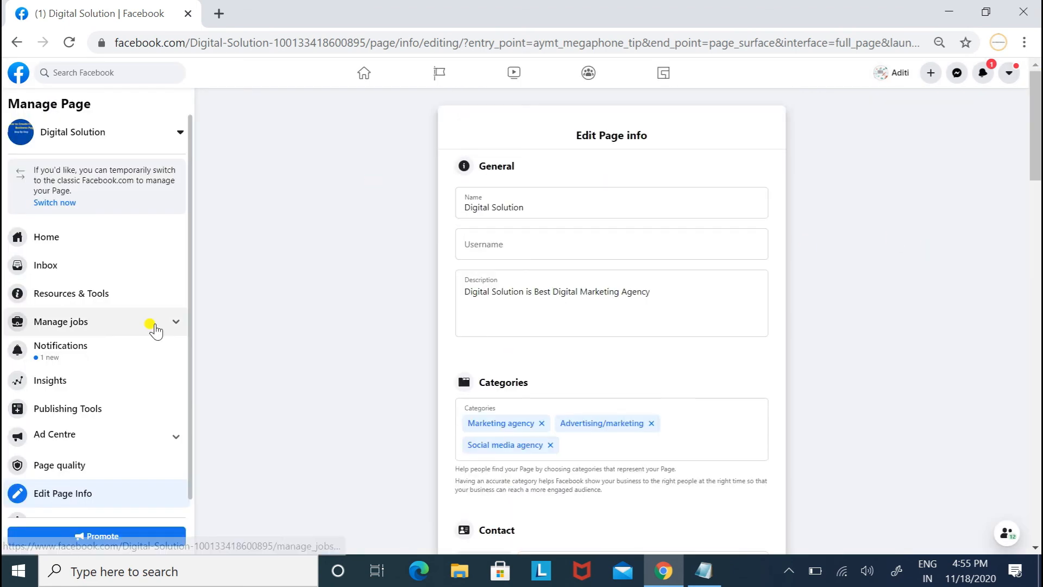
pyautogui.click(90, 245)
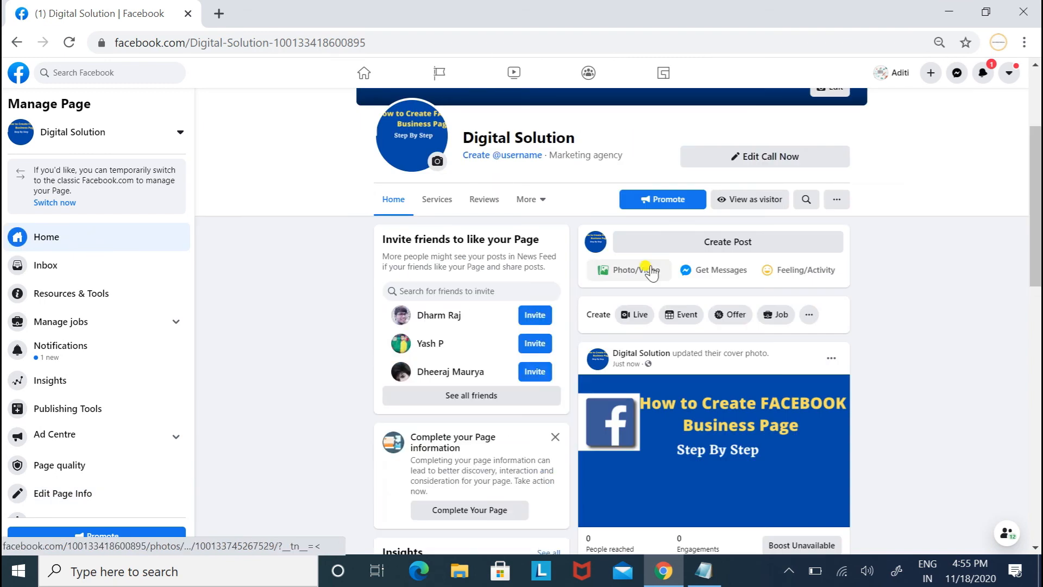
# Start a new Page post and attach the tutorial image from Downloads.
pyautogui.click(717, 242)
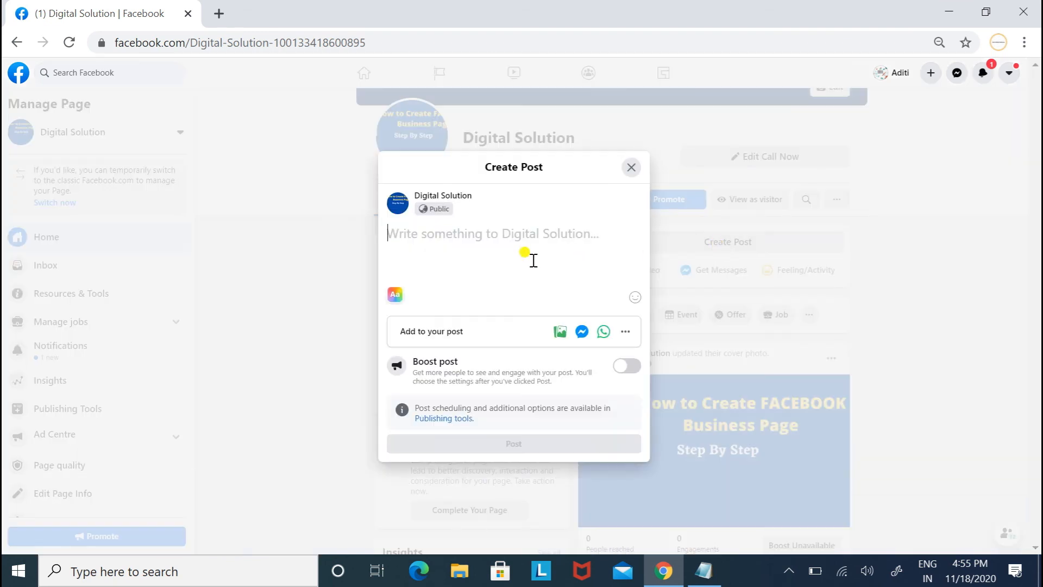
pyautogui.click(560, 334)
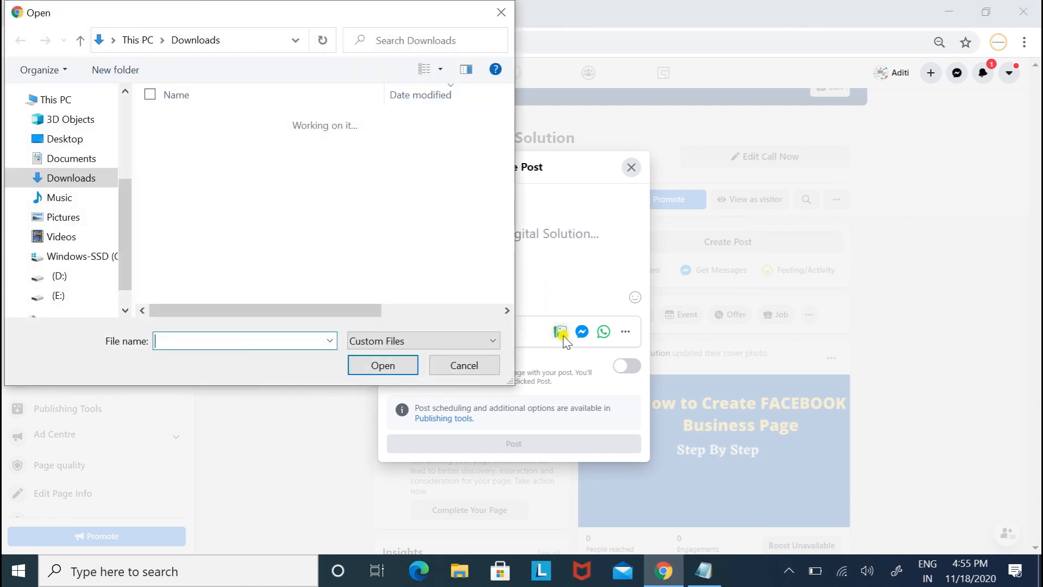
pyautogui.click(231, 250)
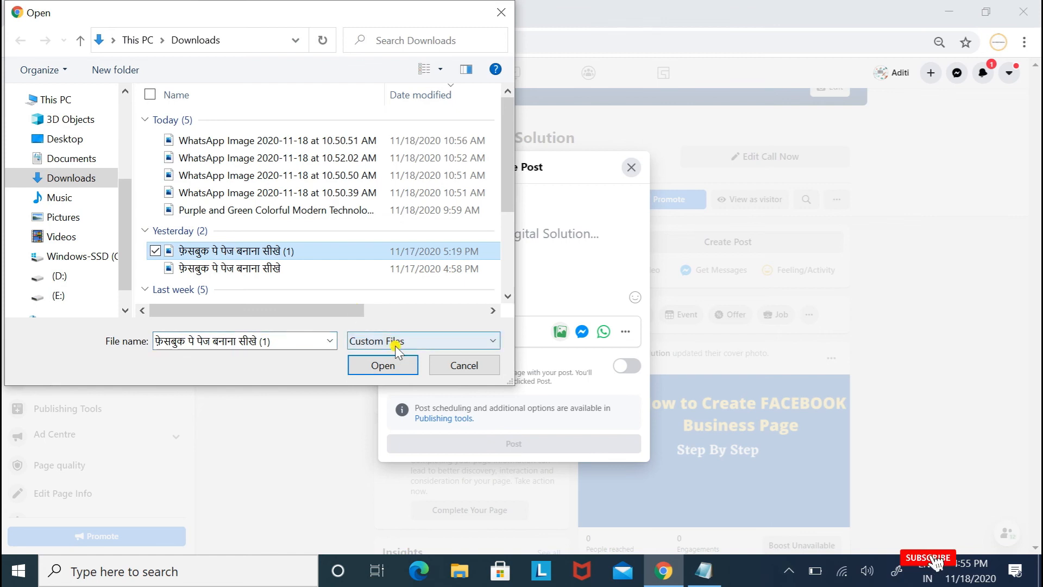
pyautogui.click(390, 365)
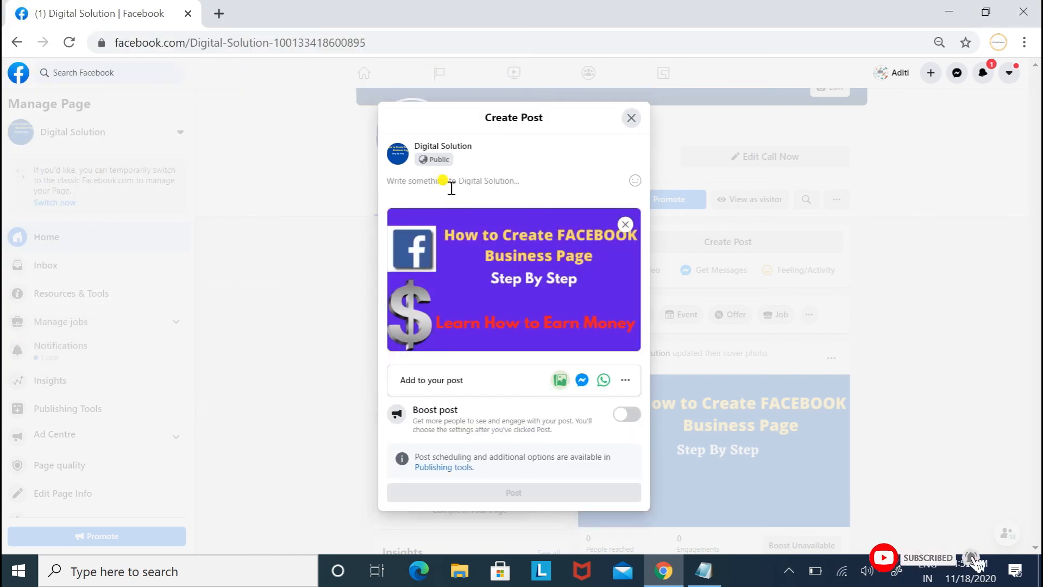
# Caption it 'How to Create Facebook Business Page' with #facebook #facebookpage #facebookbusiness below.
pyautogui.write('Ho')
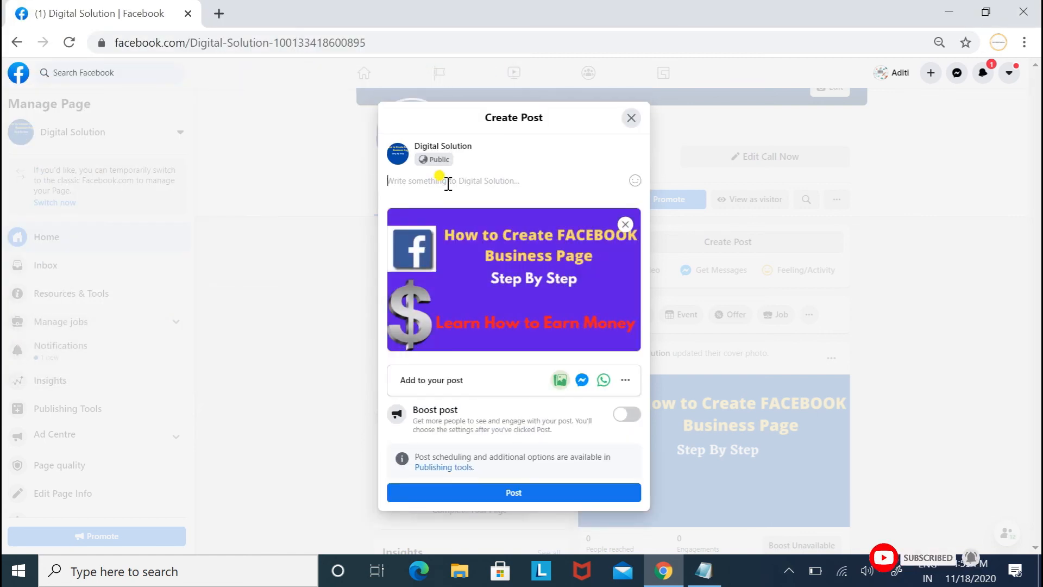
pyautogui.write('w to C')
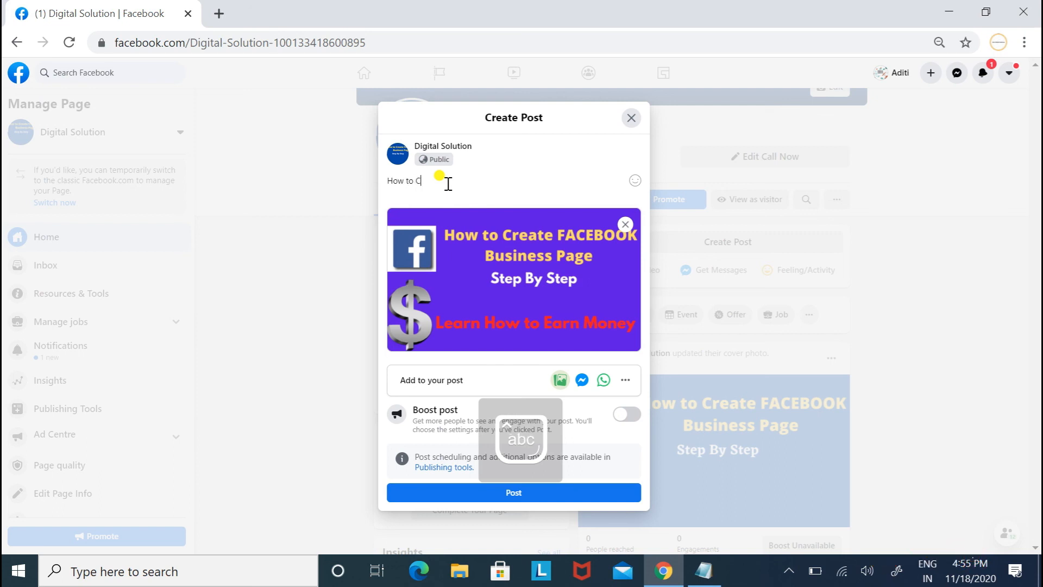
pyautogui.write('reae')
pyautogui.press('BackSpace')
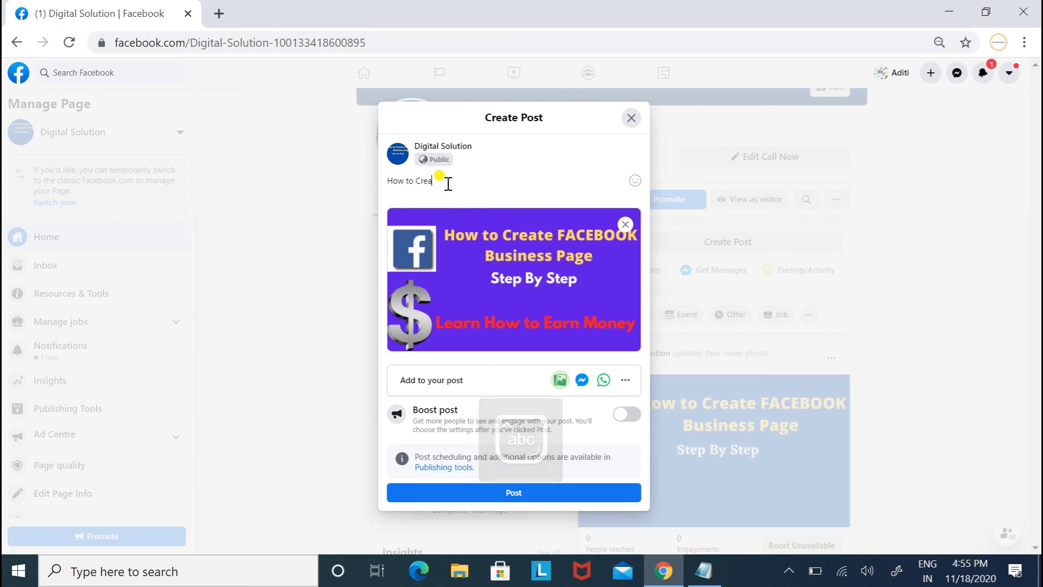
pyautogui.write('te Fa')
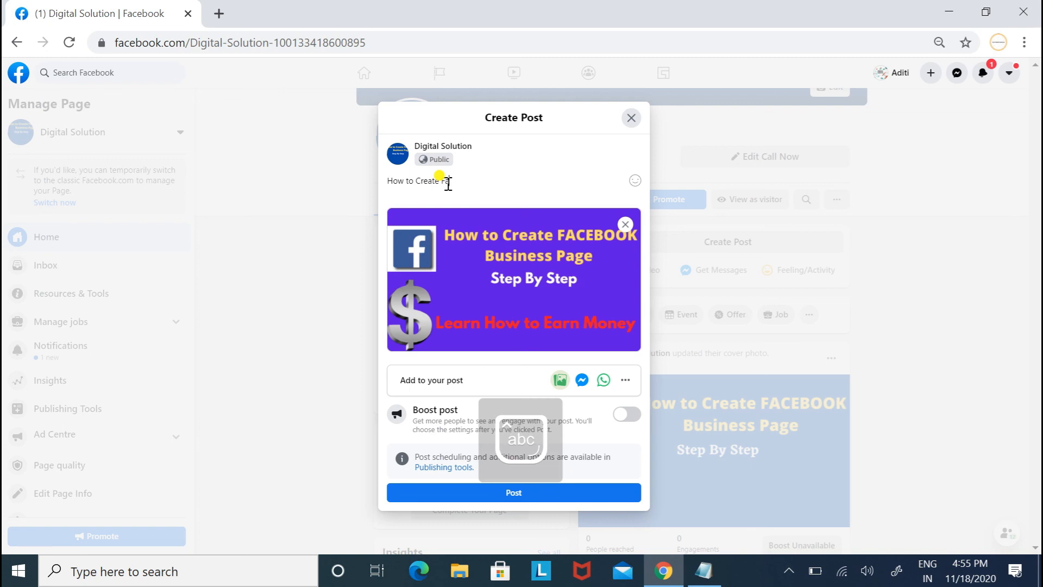
pyautogui.write('cebook B')
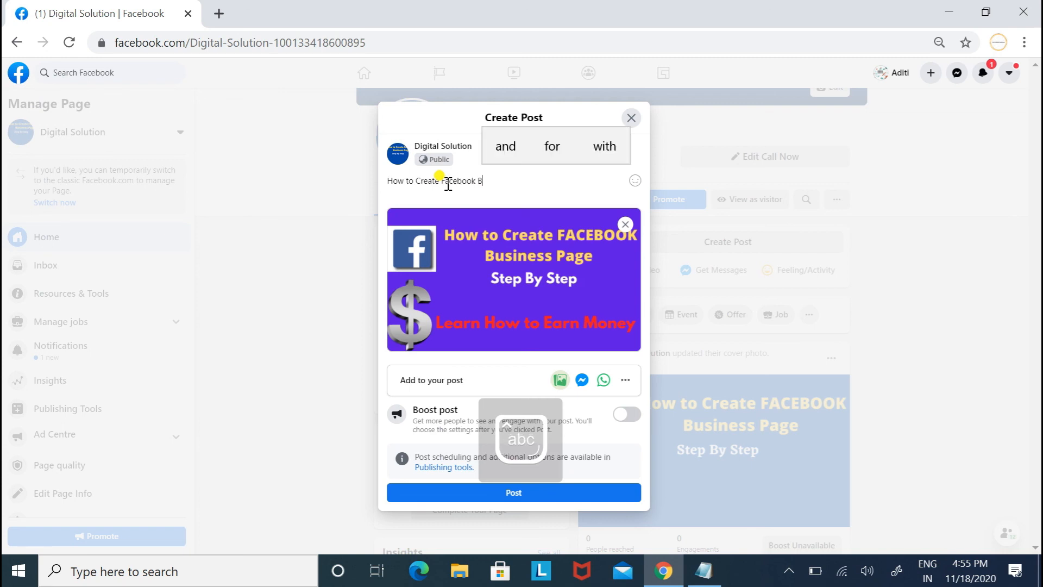
pyautogui.write('usiness P')
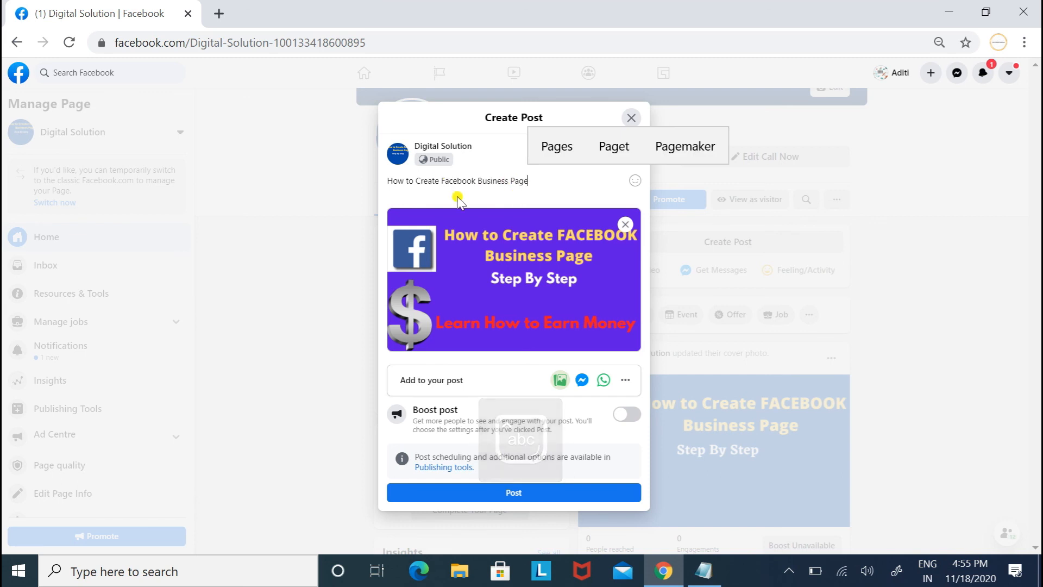
pyautogui.write('age')
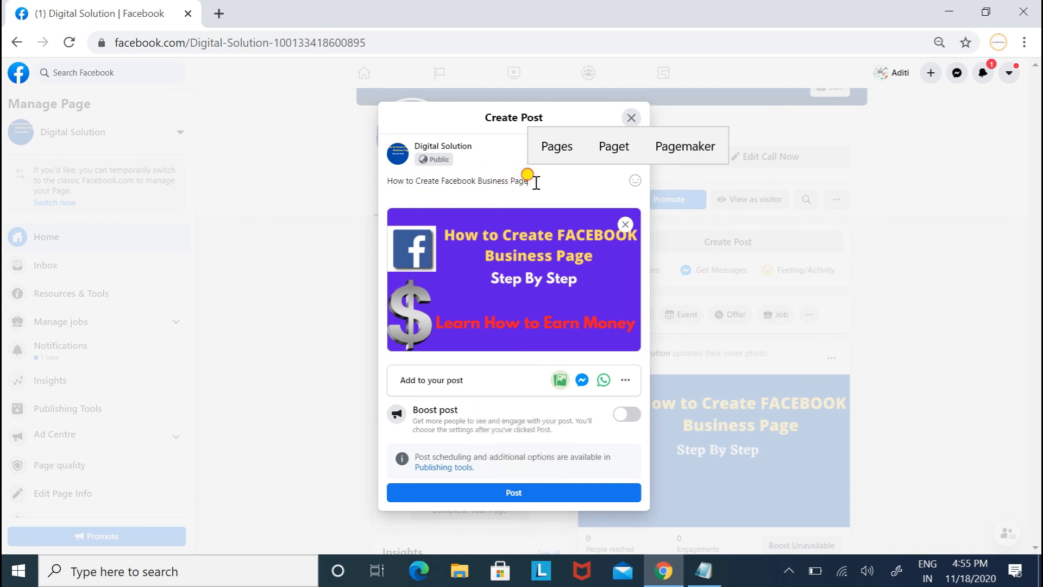
pyautogui.press('Return')
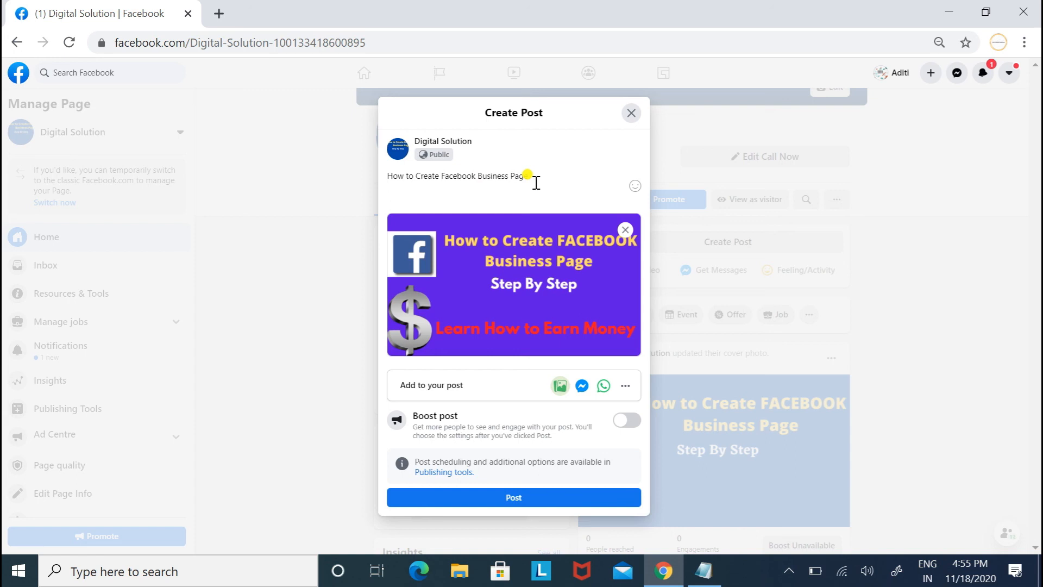
pyautogui.write('#facebook')
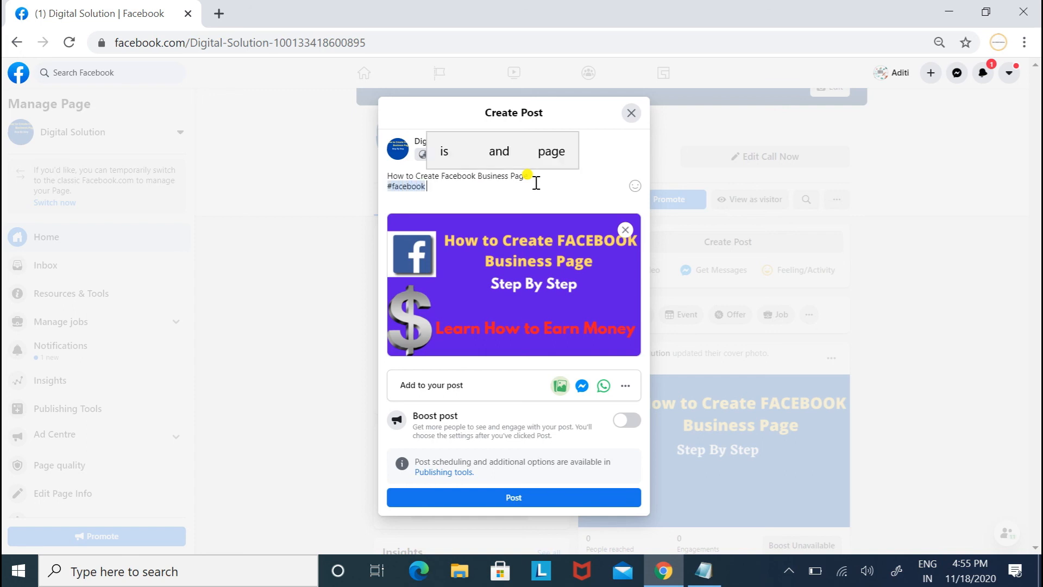
pyautogui.write(' #facebo')
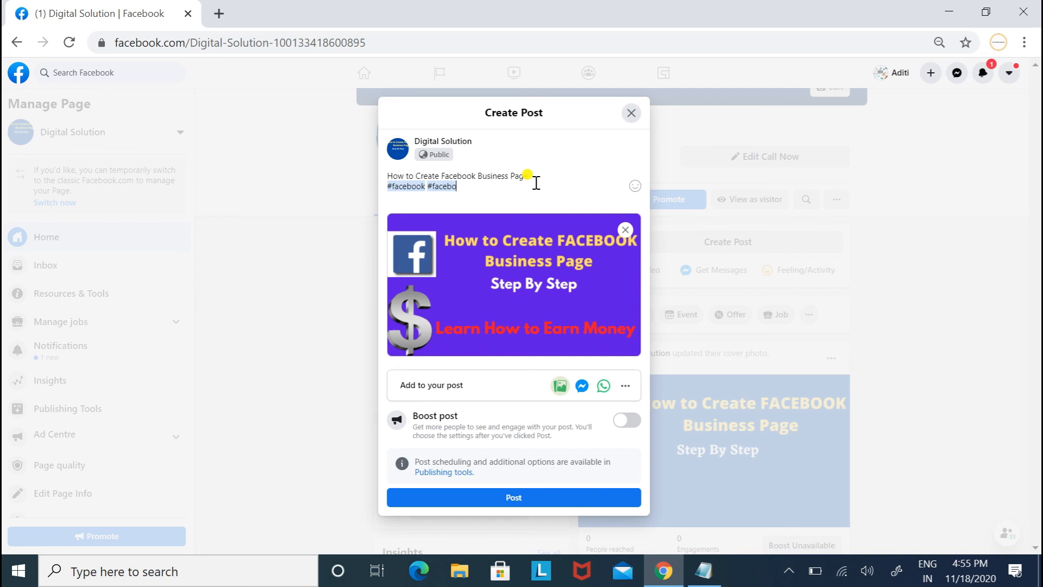
pyautogui.write('ok')
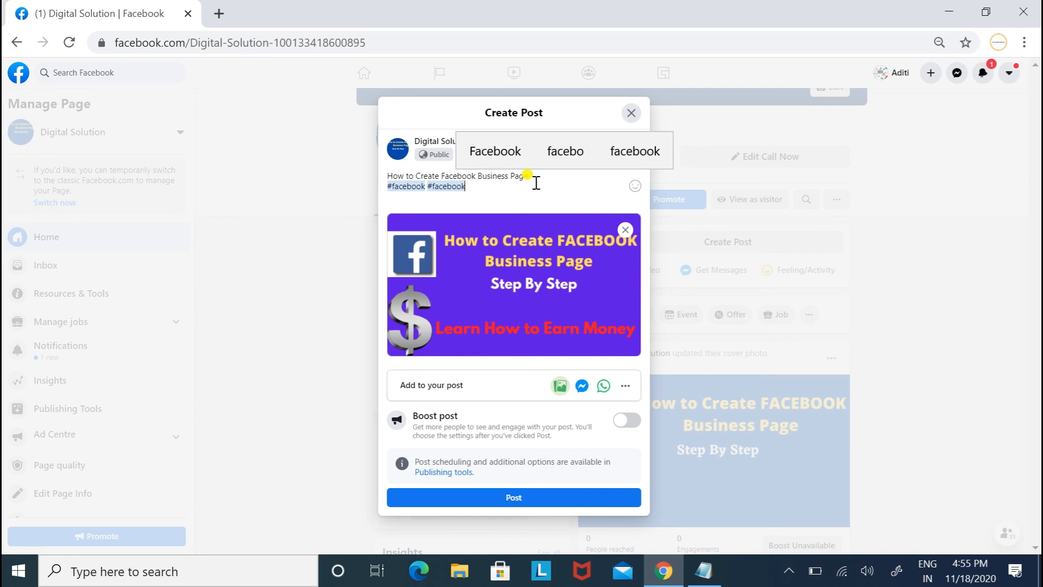
pyautogui.write('page #faceb')
pyautogui.write('oo')
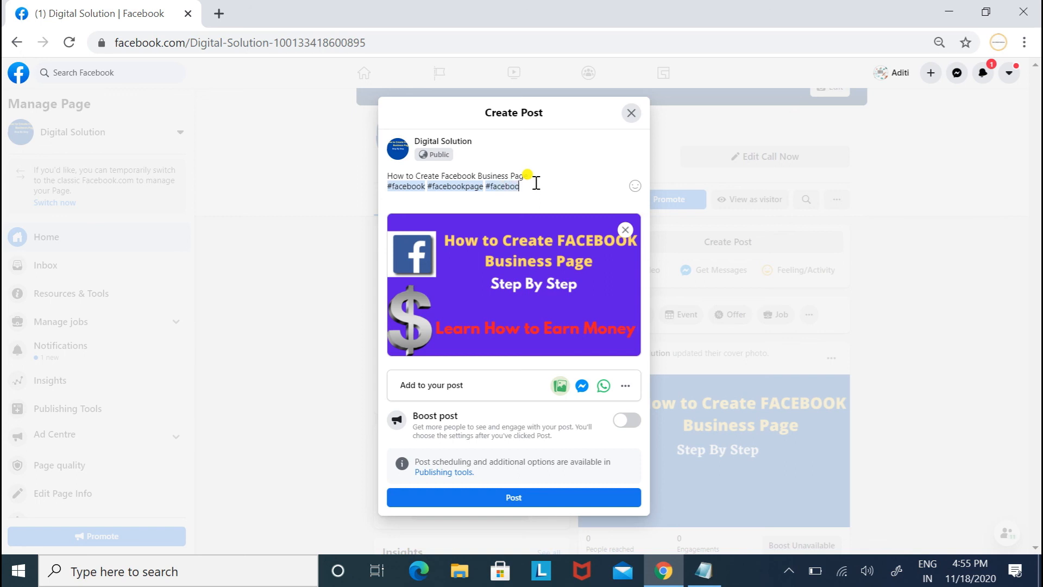
pyautogui.write('kbusiness')
pyautogui.press('Return')
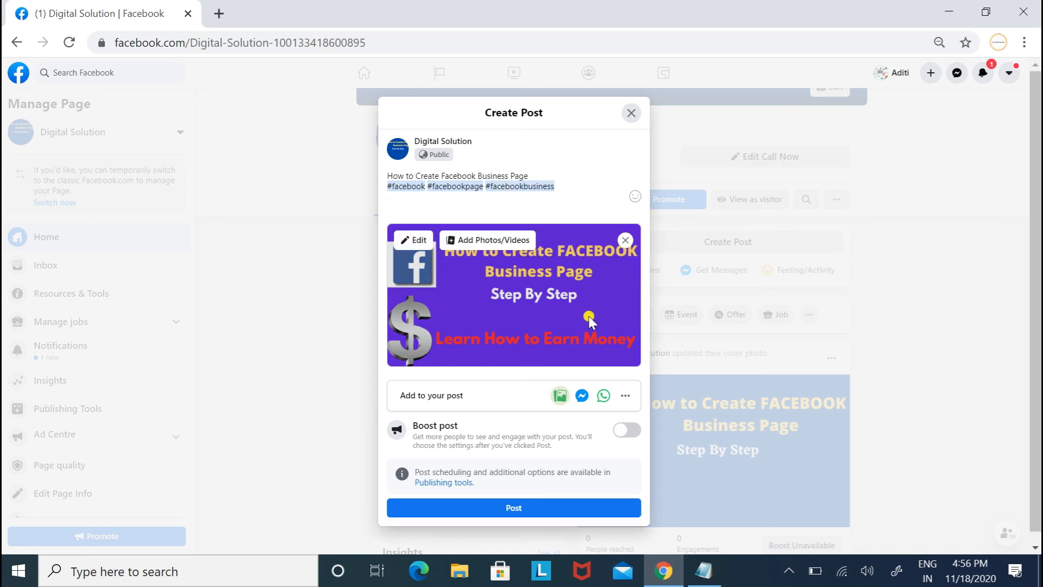
# Try the WhatsApp and emoji options on the draft, then back out of each.
pyautogui.click(601, 397)
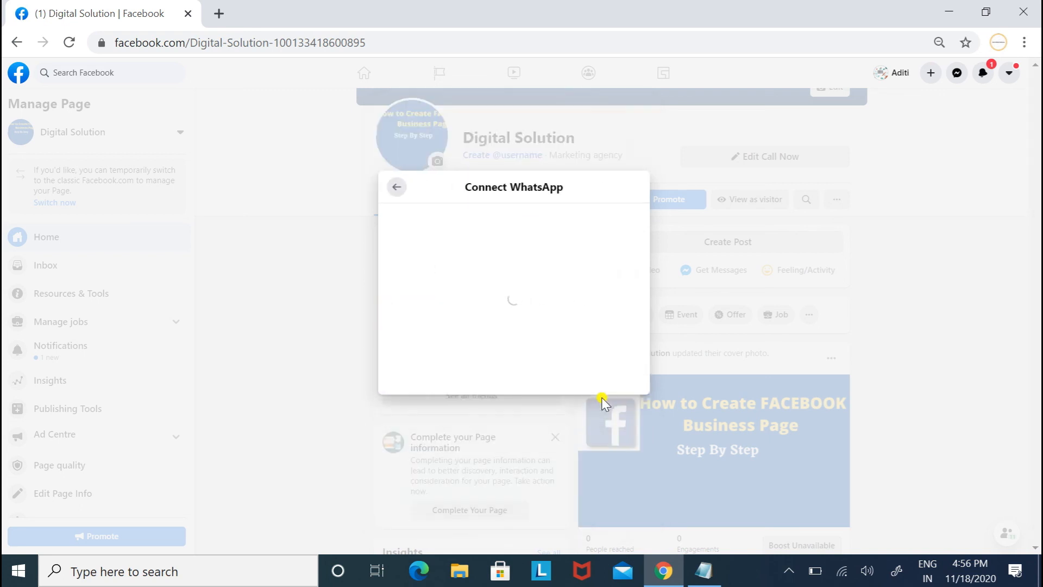
pyautogui.click(396, 189)
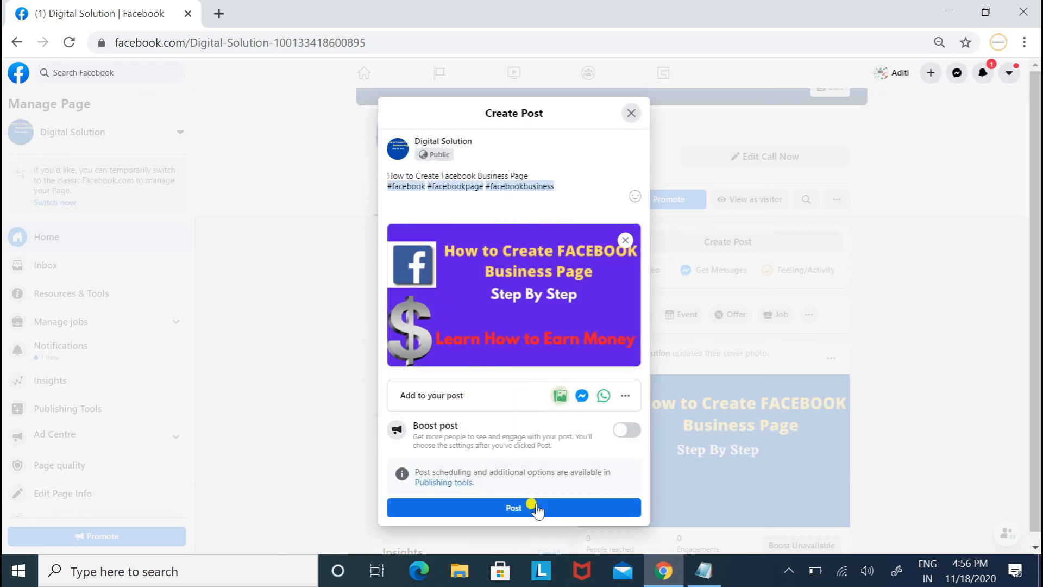
pyautogui.click(634, 196)
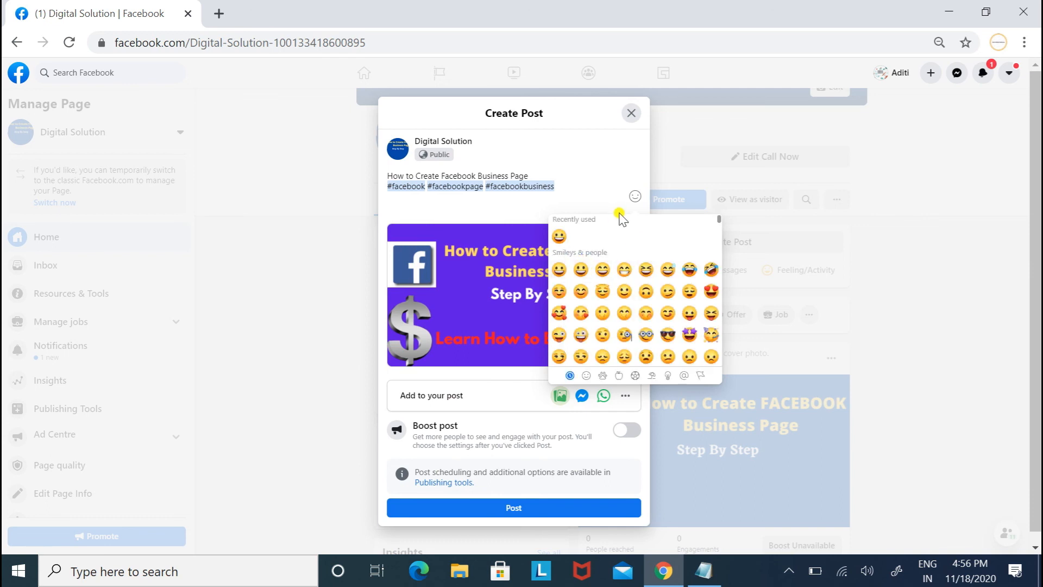
pyautogui.click(635, 183)
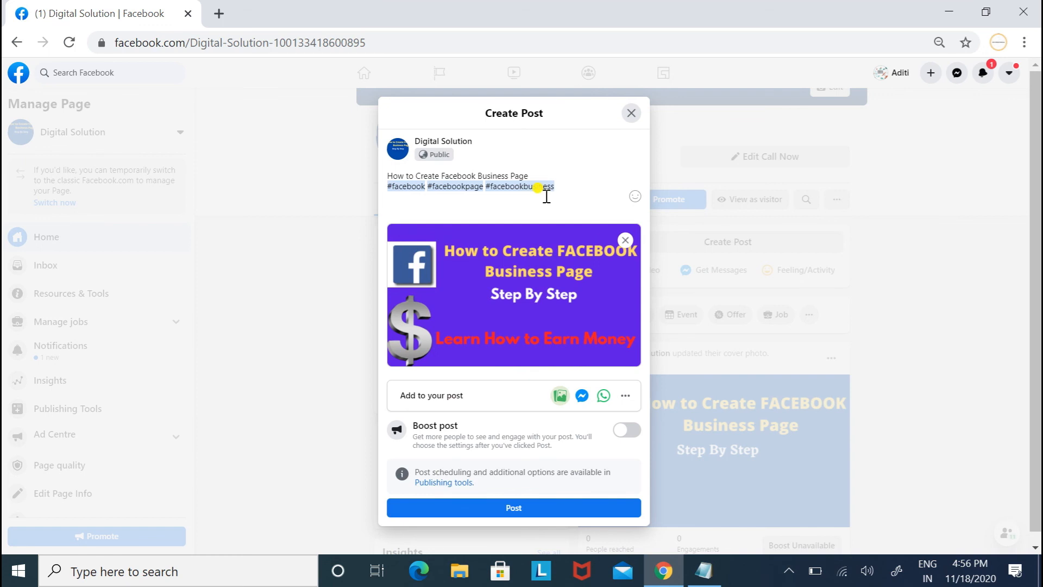
# Search a 'diziglobals' check-in location, then discard it and return to the draft.
pyautogui.click(624, 396)
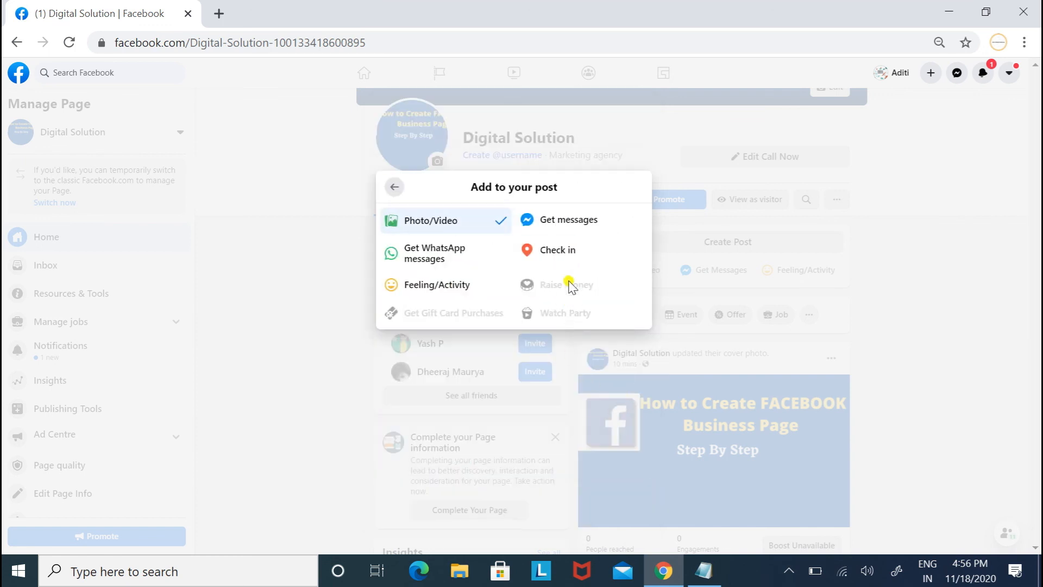
pyautogui.click(558, 254)
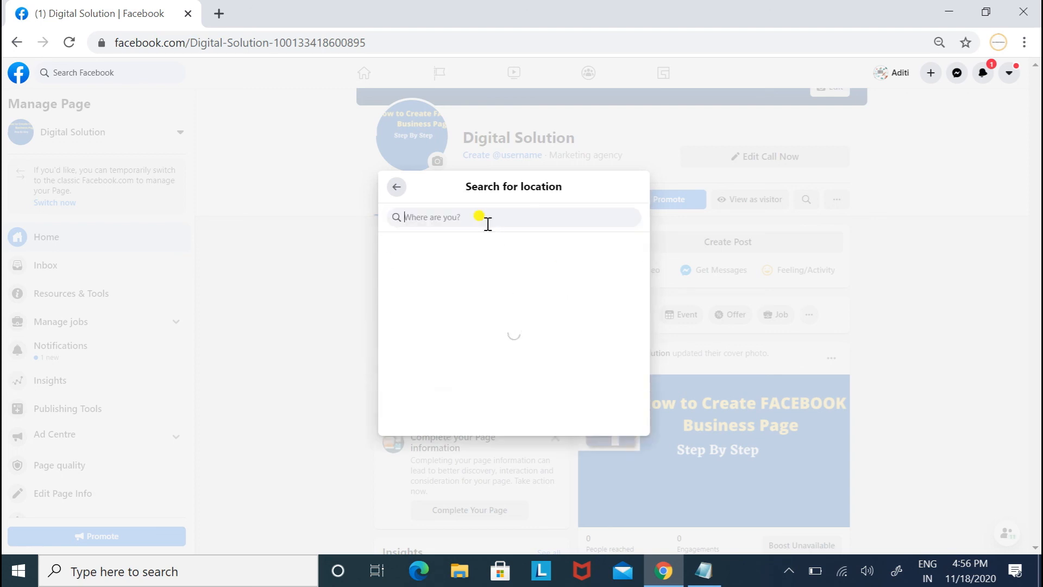
pyautogui.write('diziglobals')
pyautogui.doubleClick(470, 217)
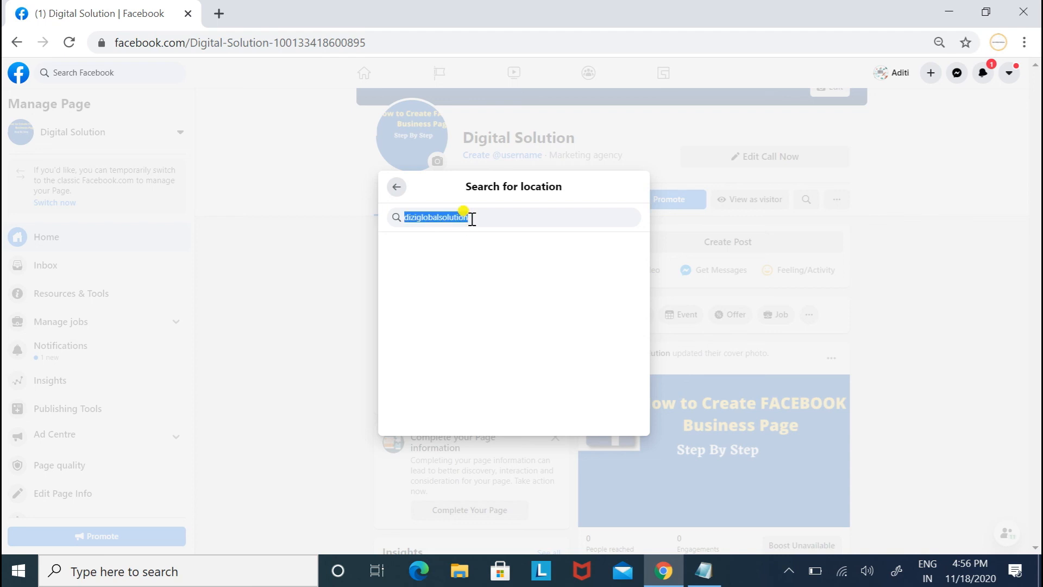
pyautogui.press('Escape')
pyautogui.press('Escape')
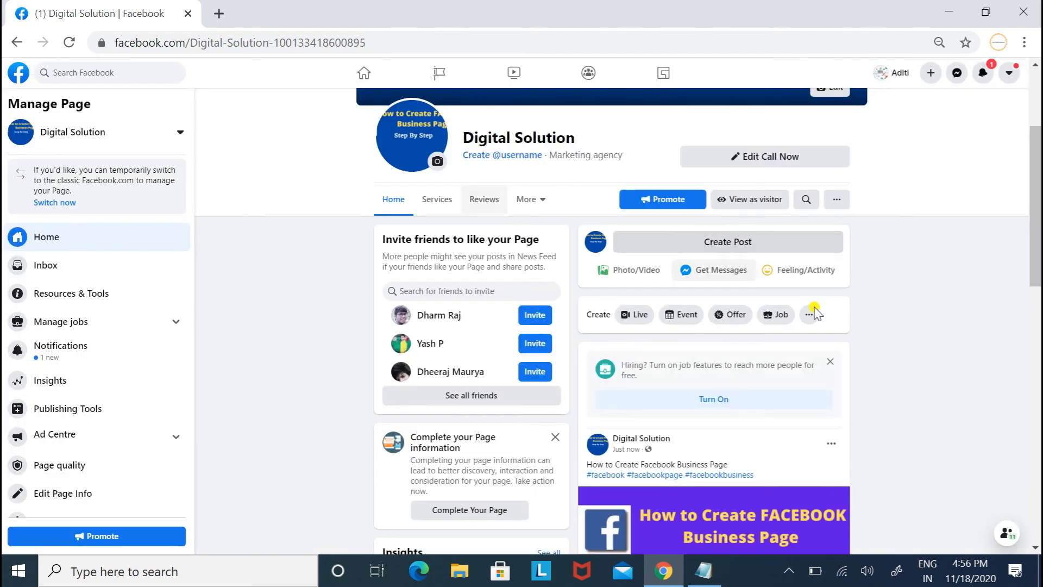
pyautogui.moveTo(1037, 215); pyautogui.dragTo(1037, 283)
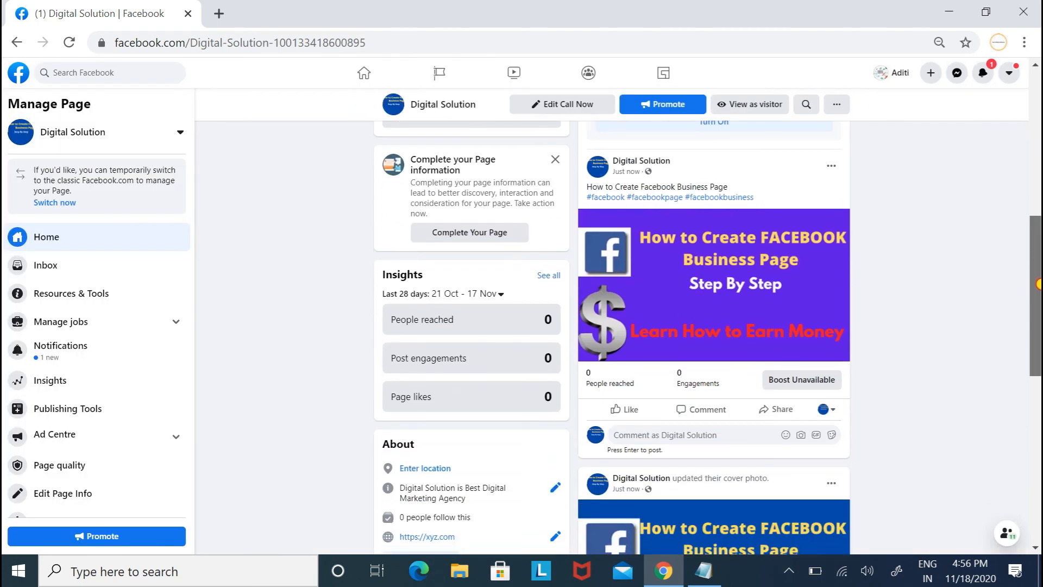